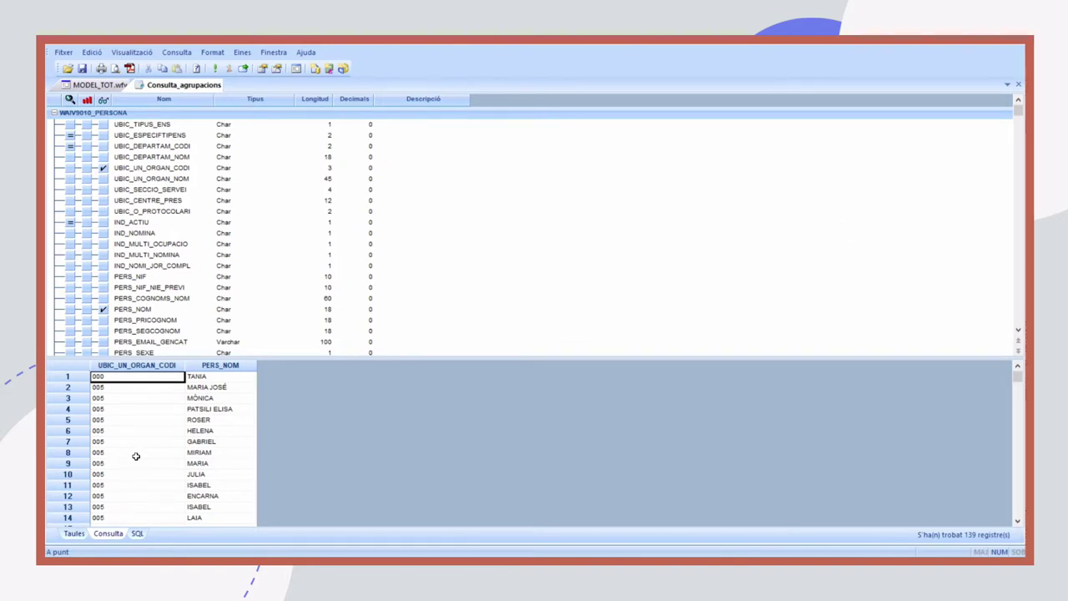
left_click(183, 55)
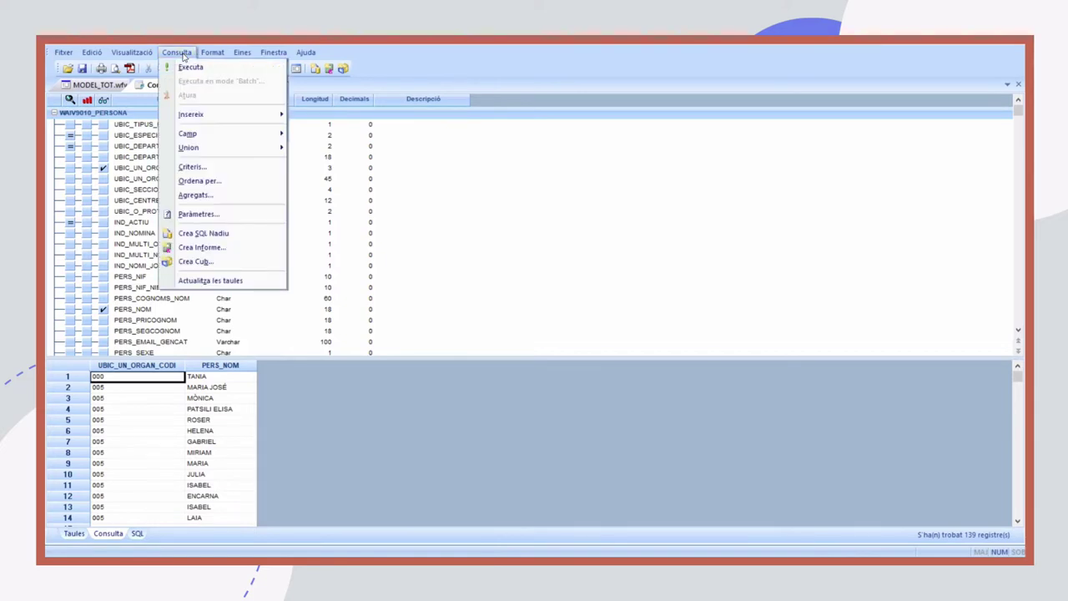
mouse_move(194, 116)
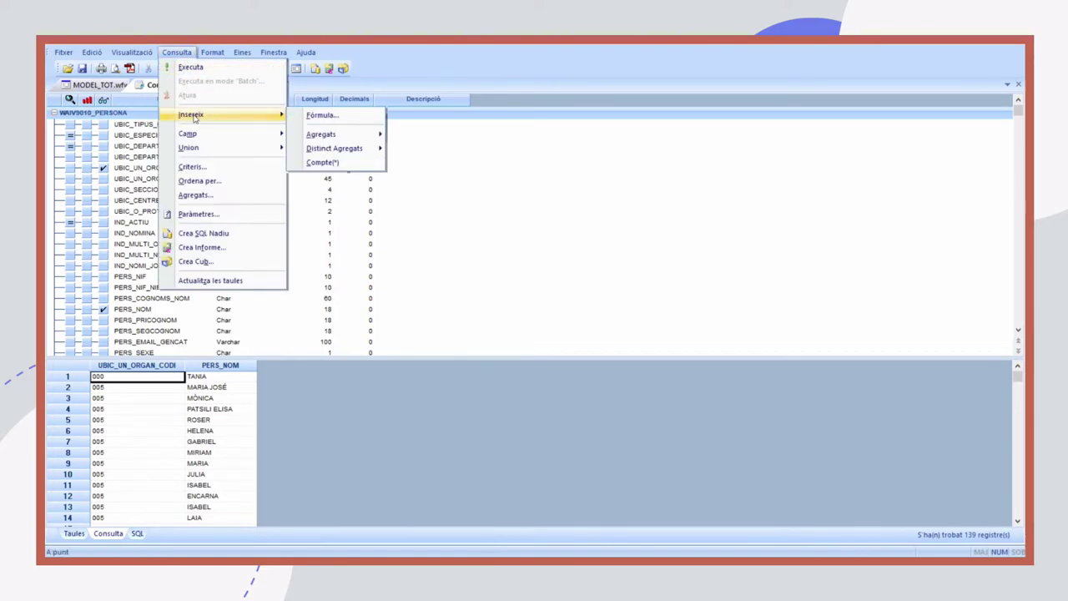
mouse_move(345, 138)
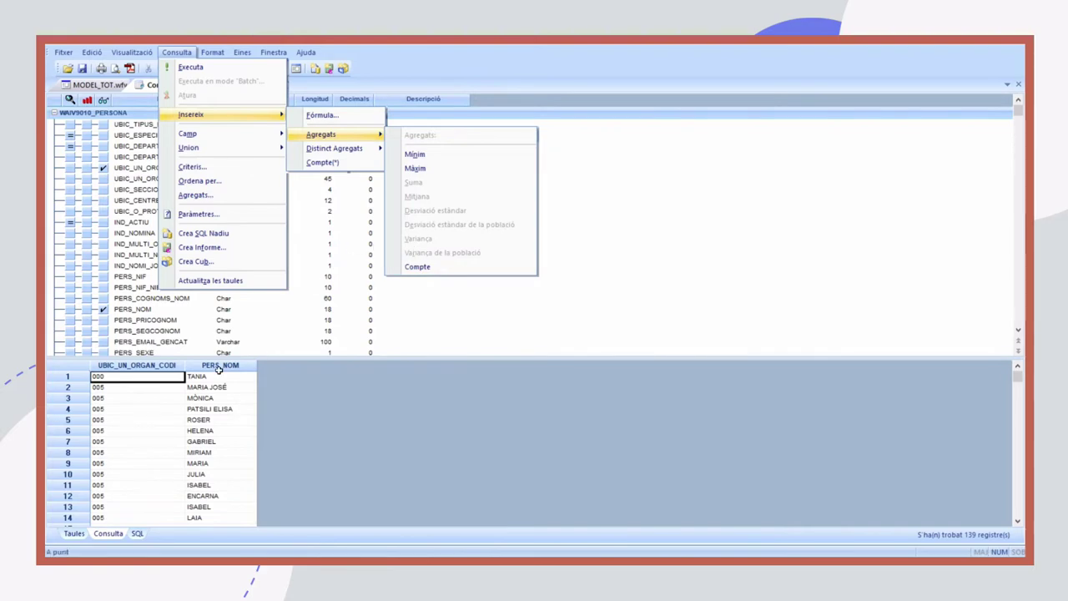
left_click(425, 268)
Apply the Count (Compte) aggregate to the PERS_NOM column of the query
left_click(221, 365)
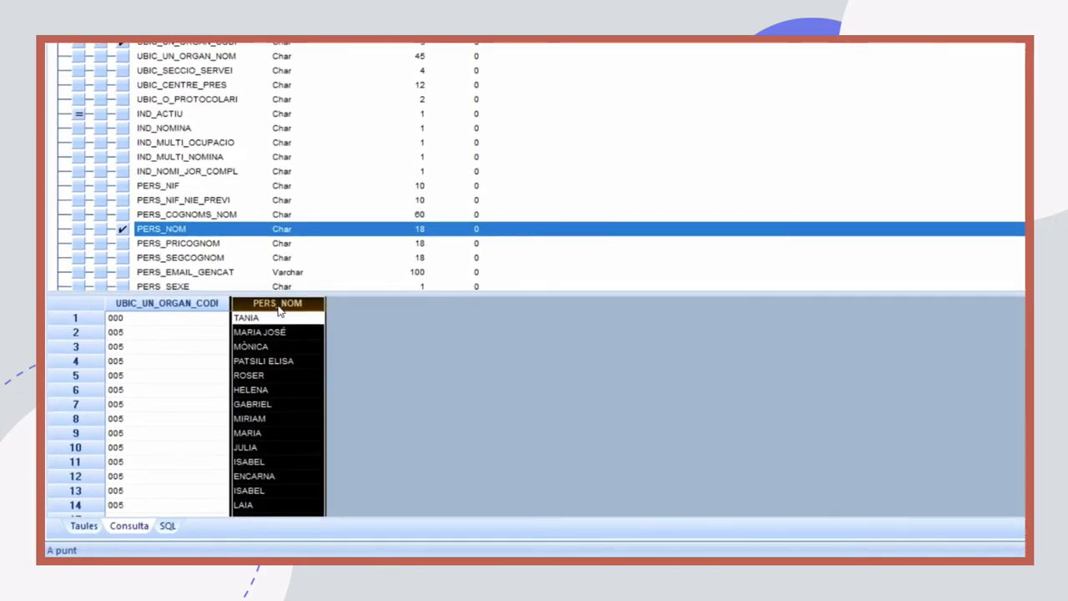
right_click(286, 308)
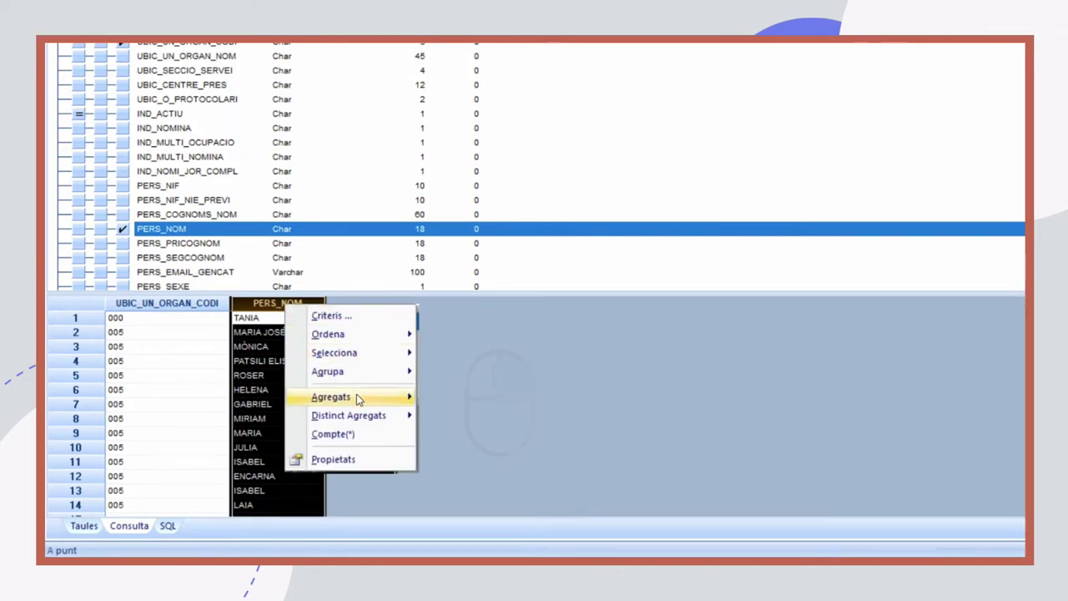
mouse_move(378, 398)
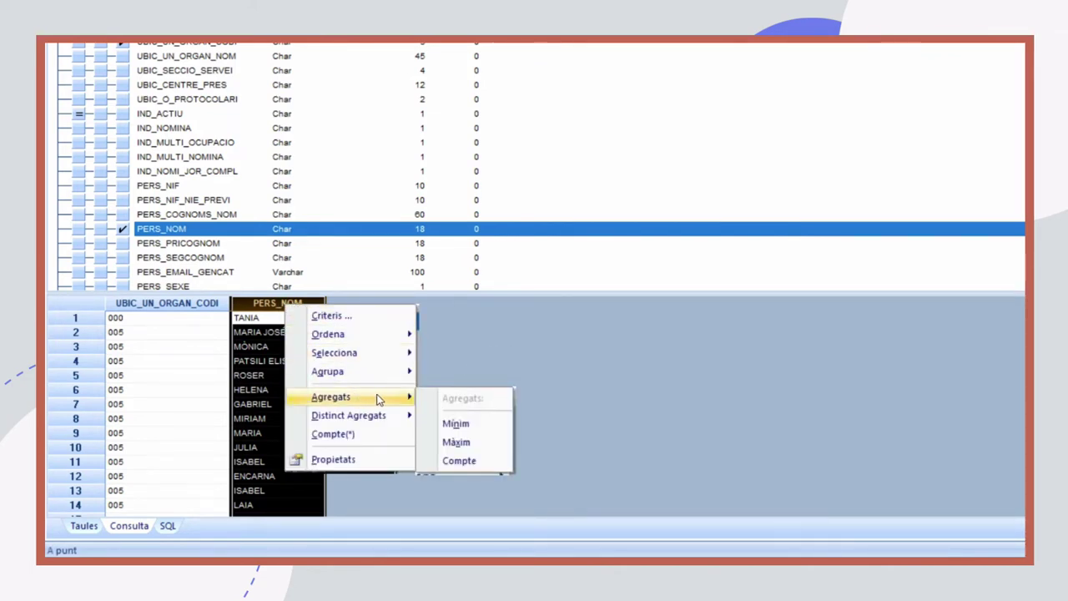
left_click(471, 461)
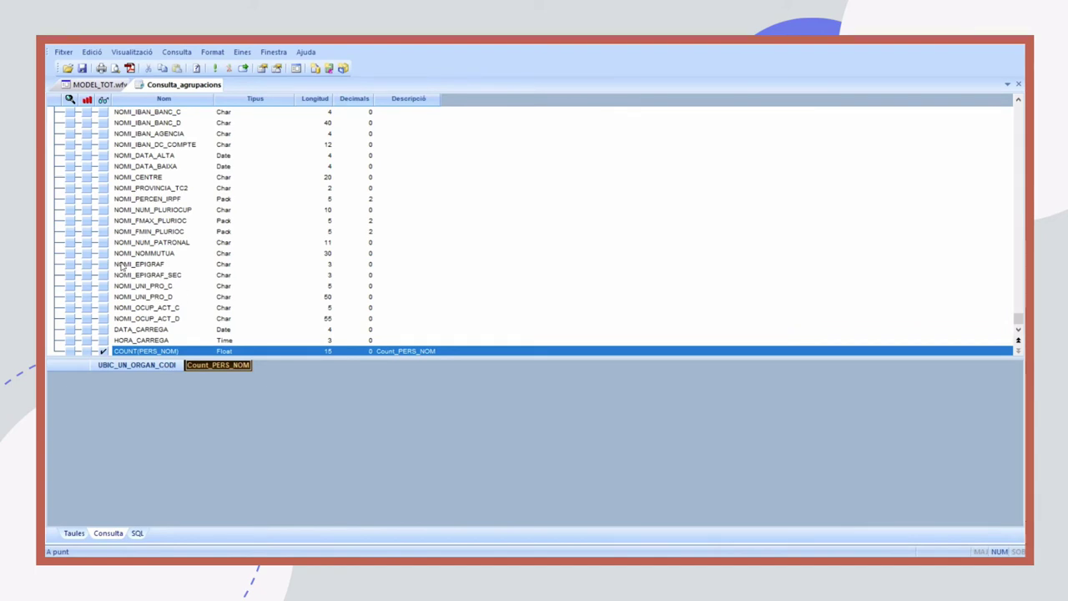
Run the query to count PERS_NOM for each UBIC_UN_ORGAN_CODI value
scroll(121, 265, "up", 15)
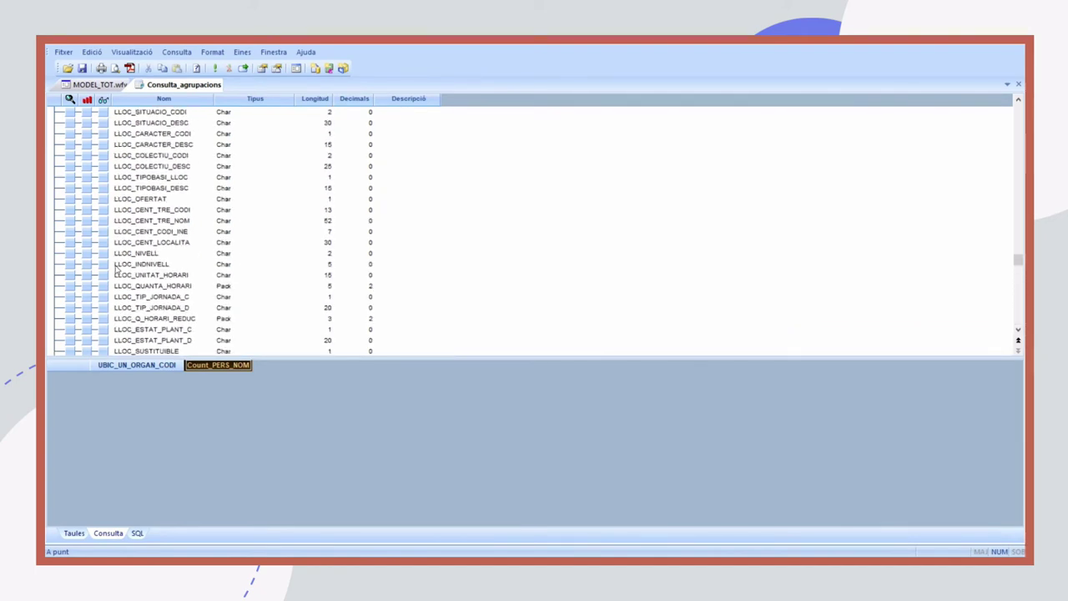
scroll(117, 269, "up", 15)
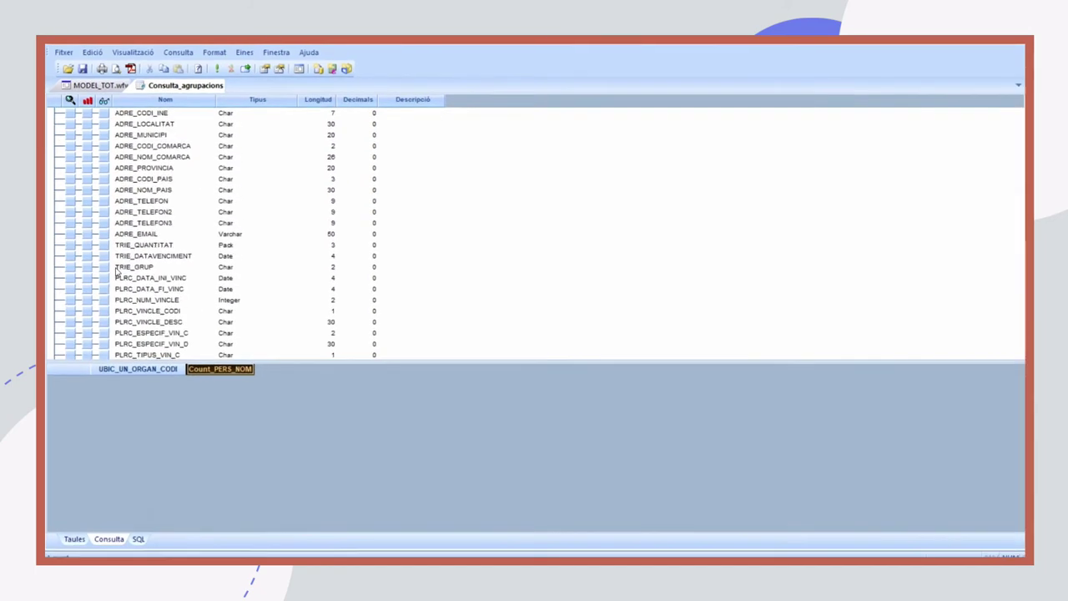
scroll(118, 271, "up", 15)
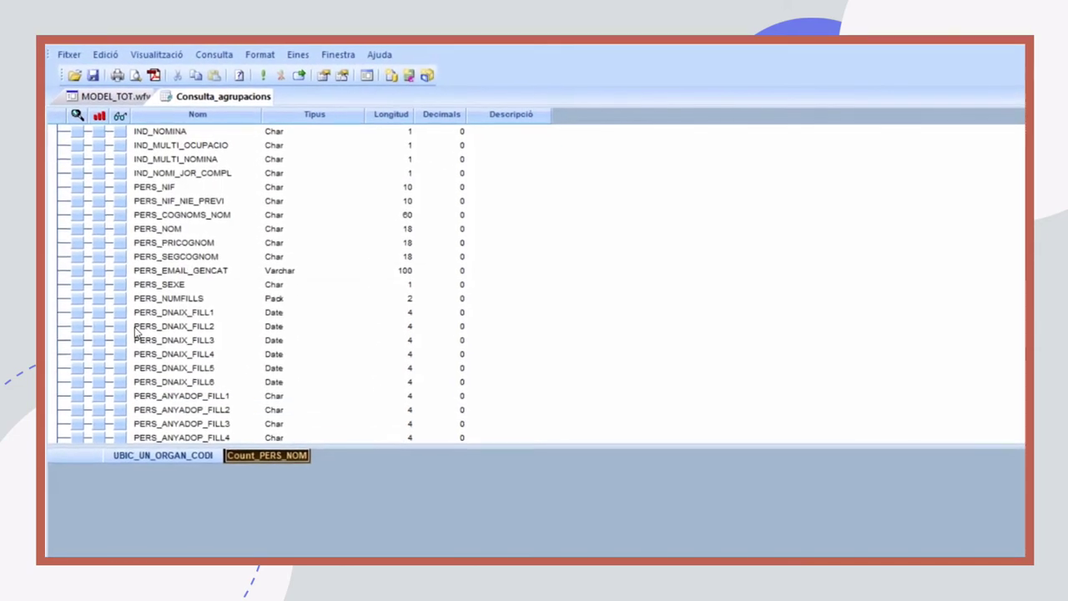
scroll(136, 329, "up", 3)
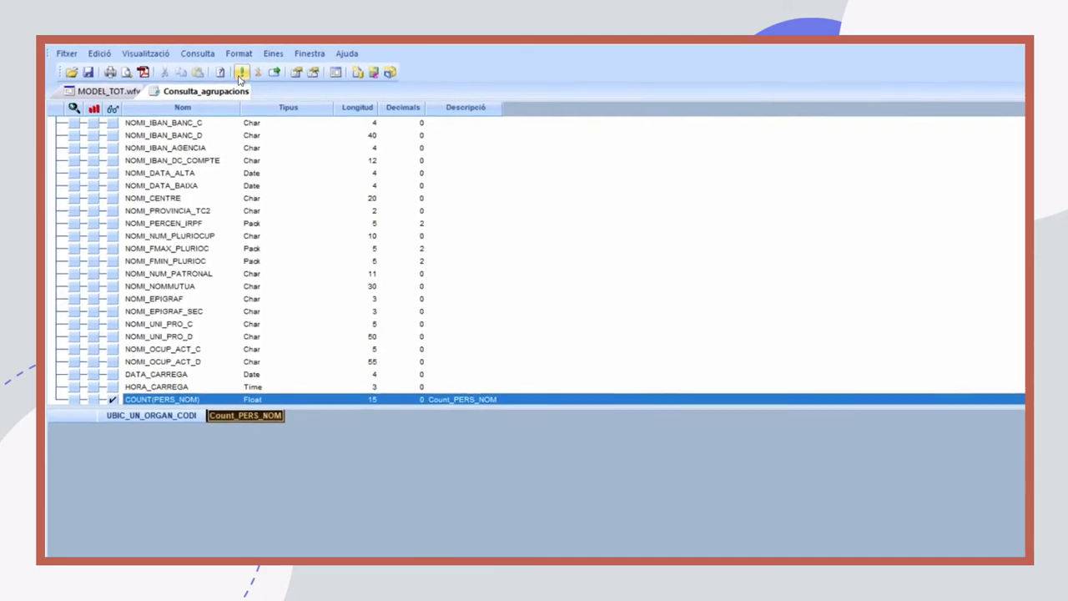
left_click(241, 74)
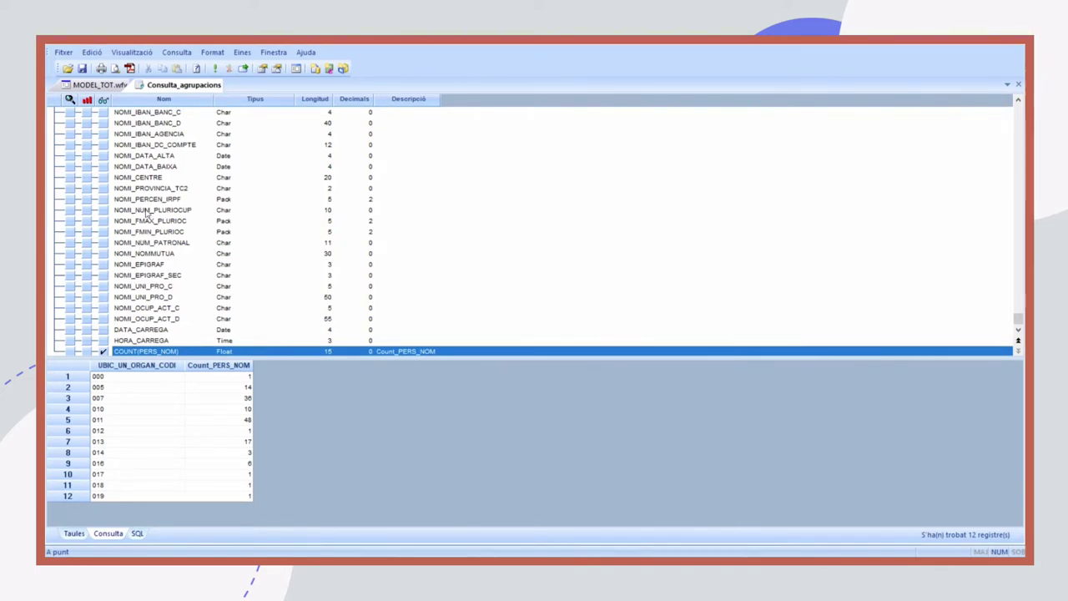
Add the PLRC_VINCLE_DESC field to the query and place its column just before Count_PERS_NOM
scroll(148, 202, "up", 20)
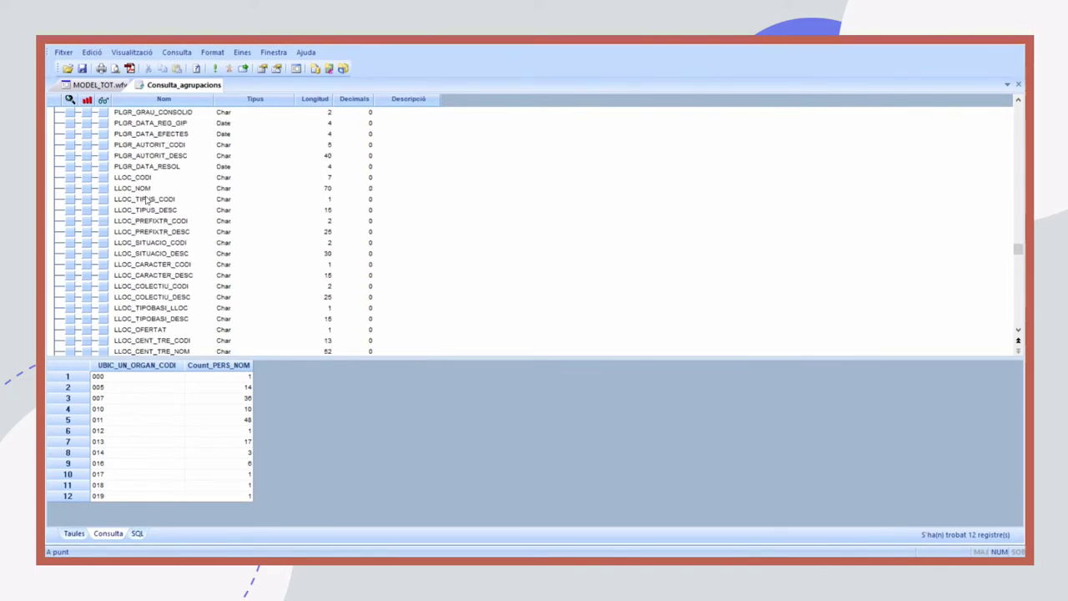
scroll(146, 200, "up", 20)
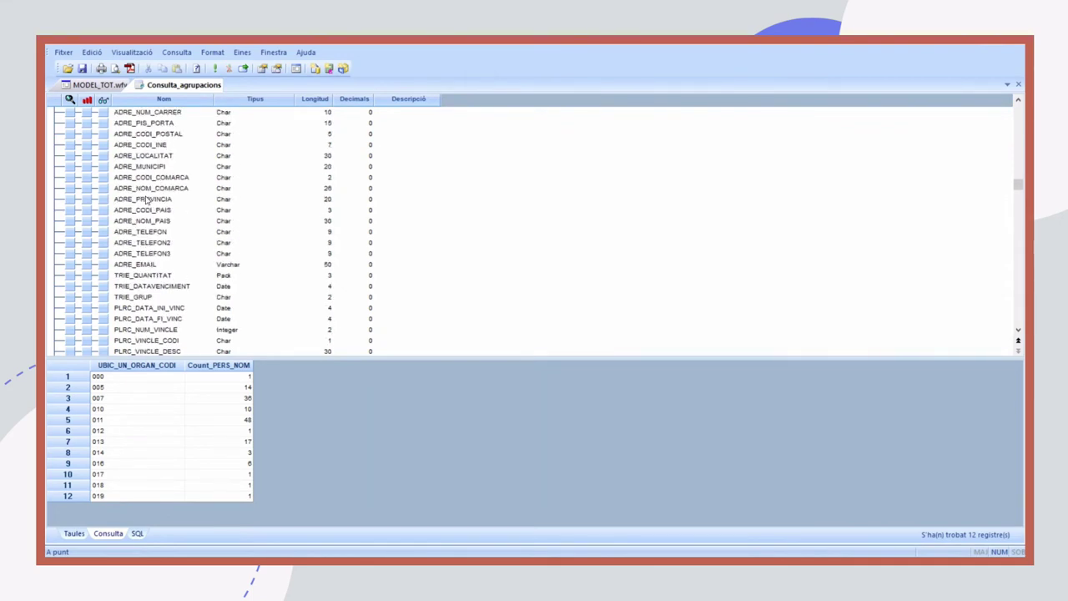
scroll(146, 200, "down", 3)
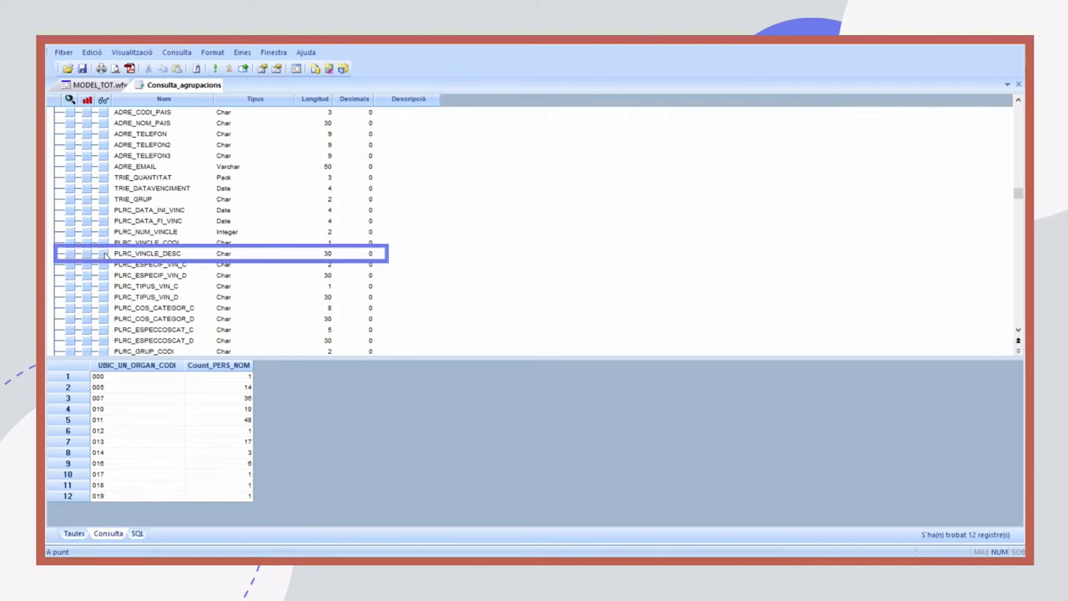
left_click(104, 254)
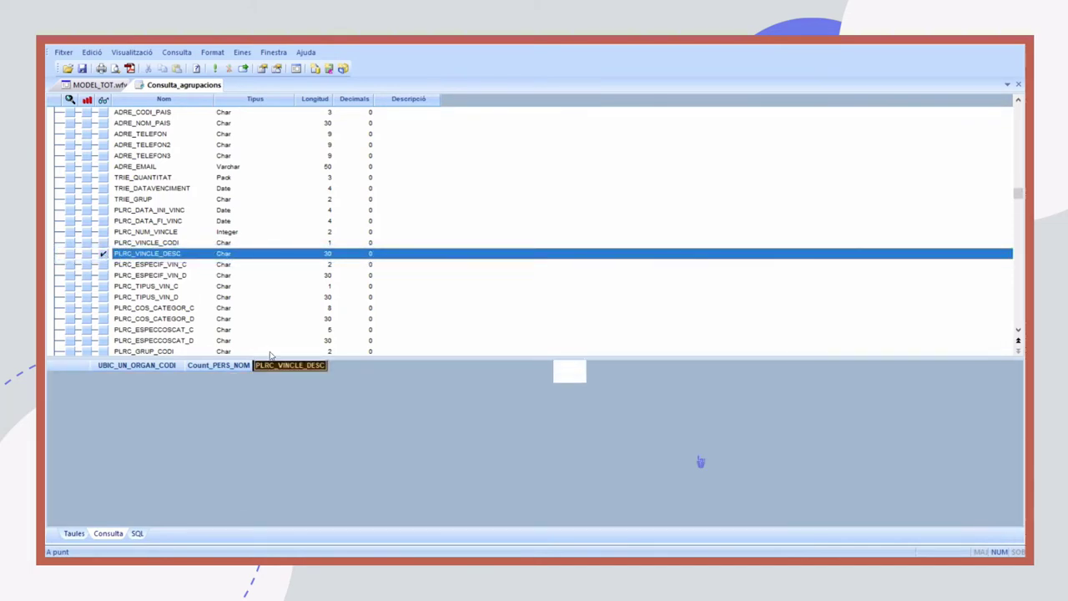
left_click_drag(281, 367, 194, 369)
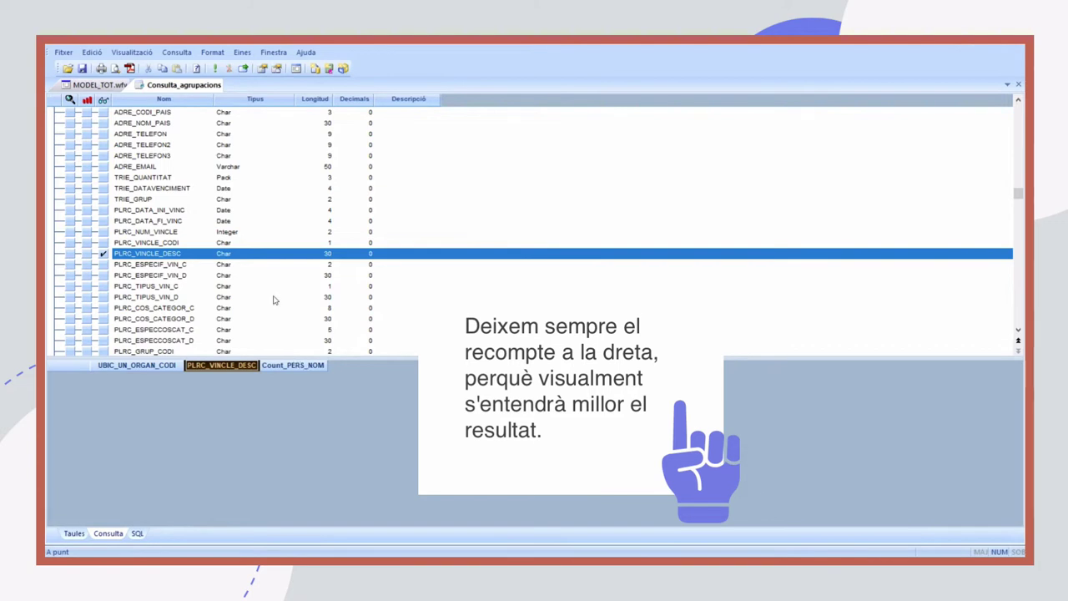
Run the query and review the person counts by UBIC_UN_ORGAN_CODI and PLRC_VINCLE_DESC
left_click(214, 69)
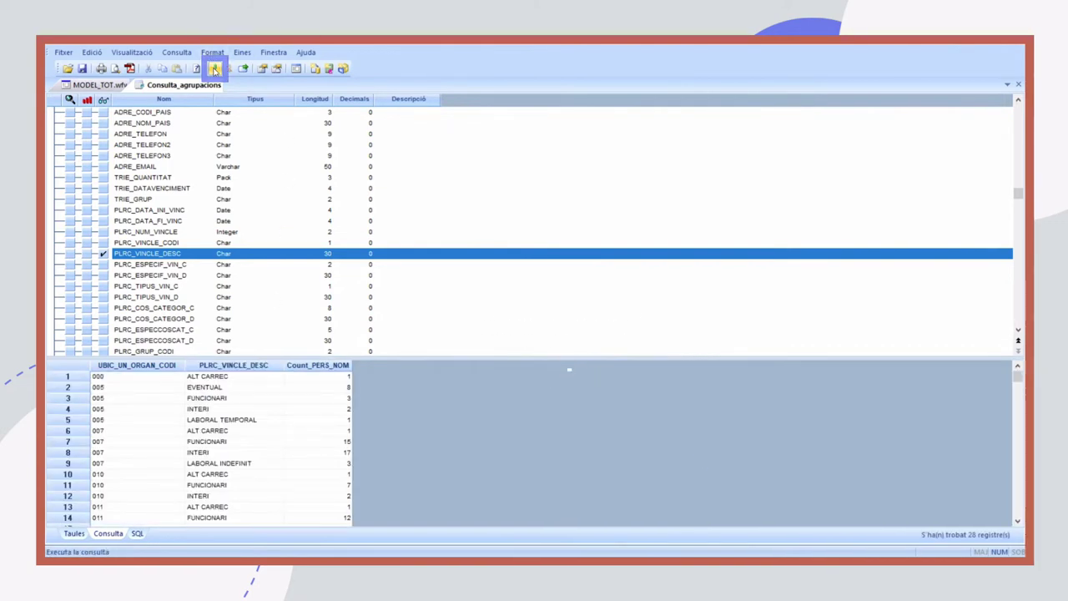
left_click(236, 381)
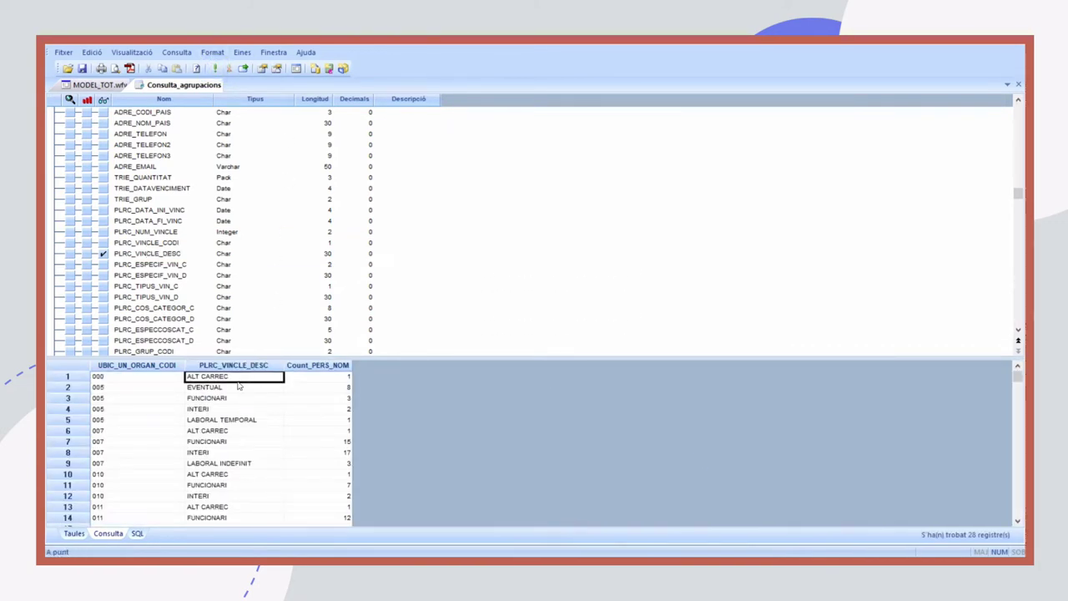
scroll(239, 406, "down", 3)
scroll(241, 404, "up", 3)
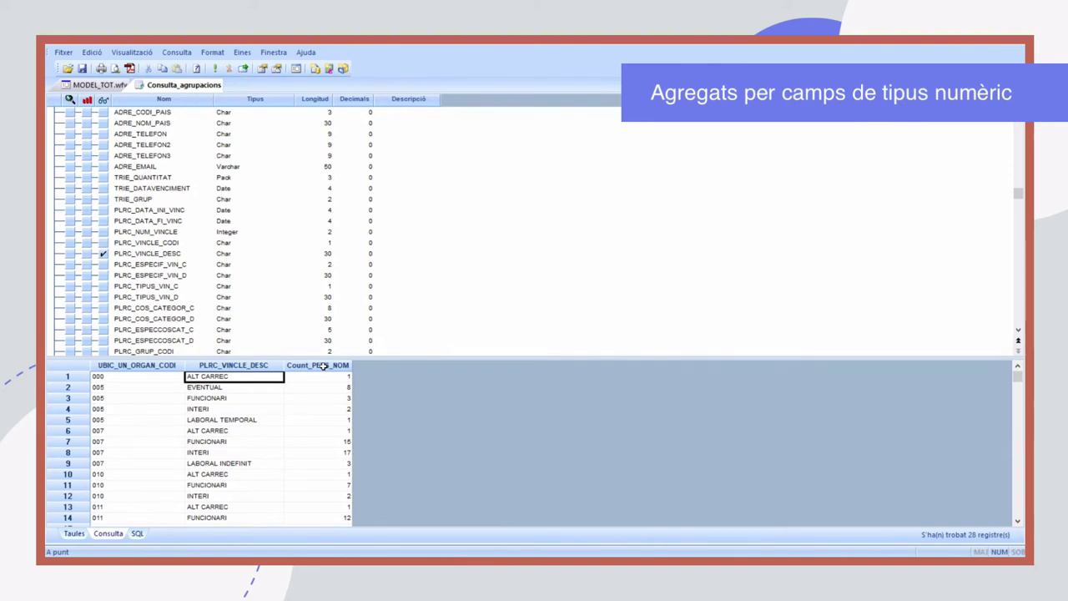
Remove the UBIC_UN_ORGAN_CODI, PLRC_VINCLE_DESC and Count_PERS_NOM columns from the query
left_click(153, 364)
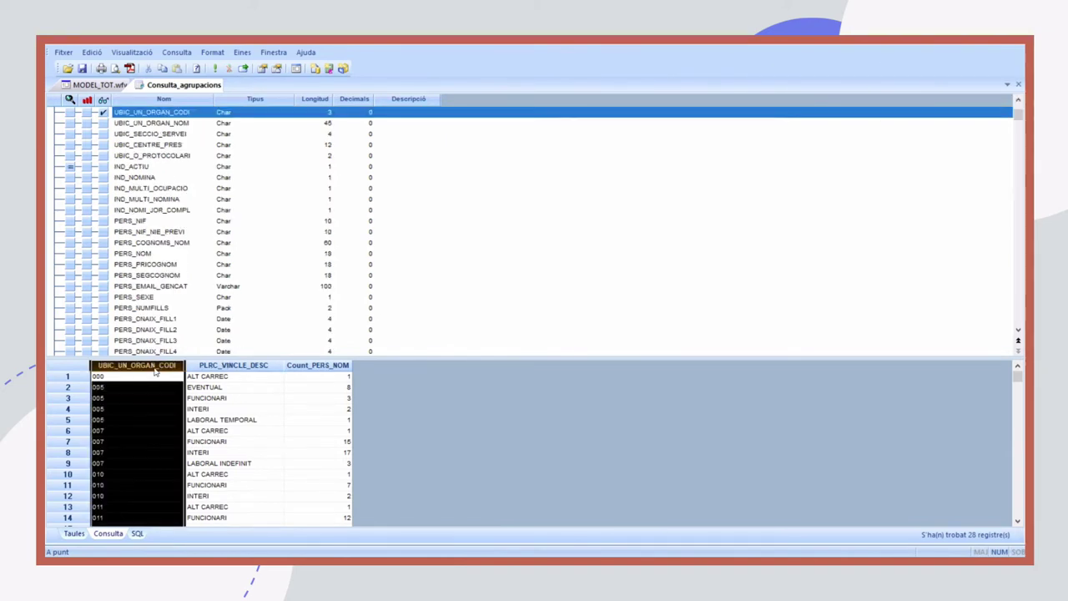
key("Delete")
left_click(153, 365)
key("Delete")
left_click(181, 367)
key("Delete")
Add the PERS_NOM and PERS_EDAT fields to the empty query and run it
scroll(211, 220, "down", 10)
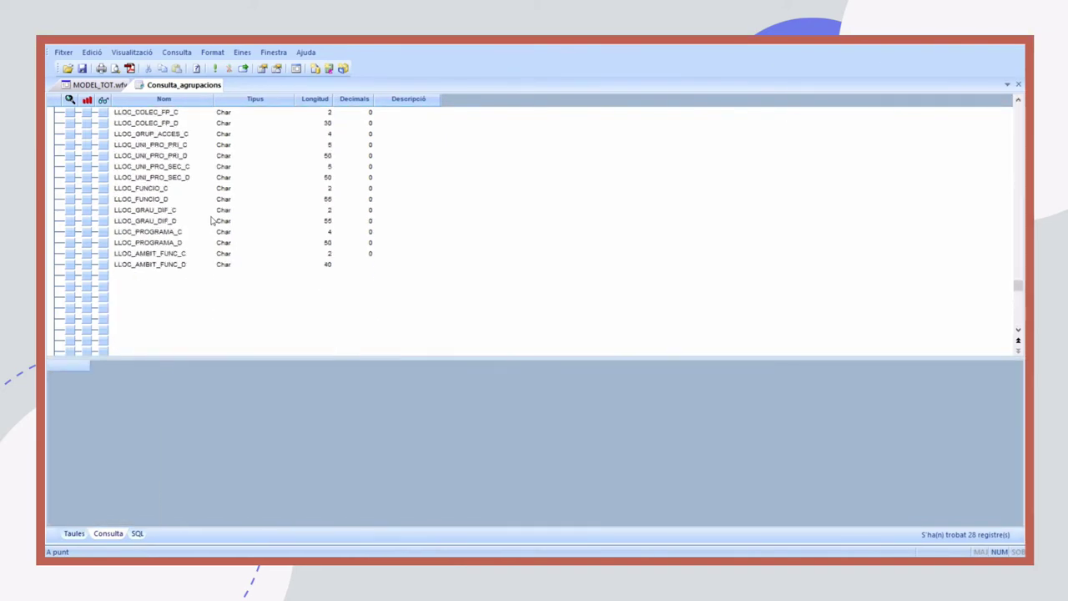
scroll(211, 221, "up", 10)
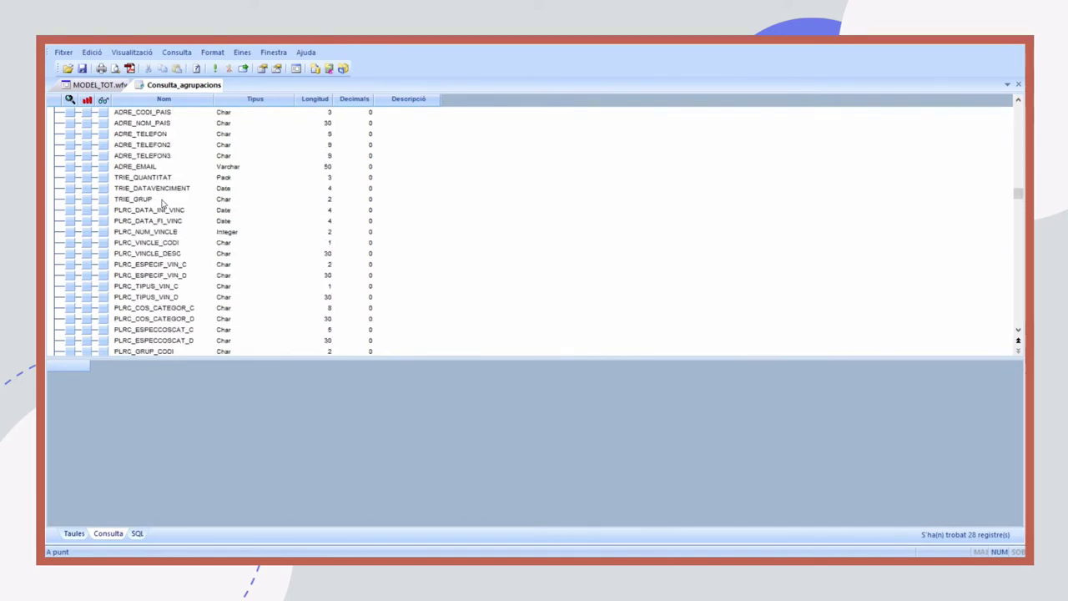
scroll(163, 204, "up", 8)
scroll(163, 204, "up", 6)
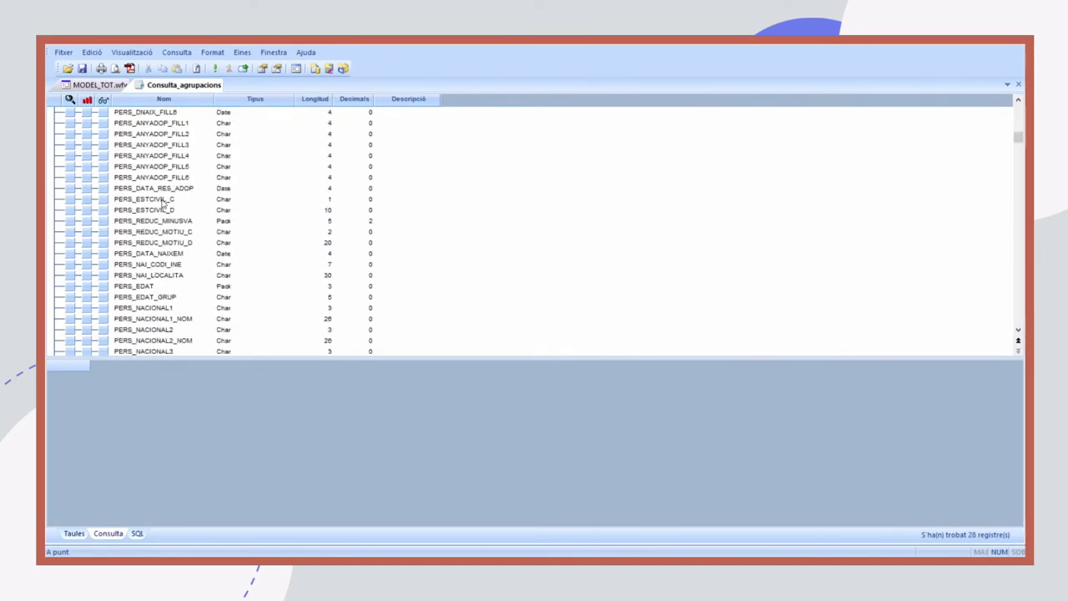
left_click(101, 124)
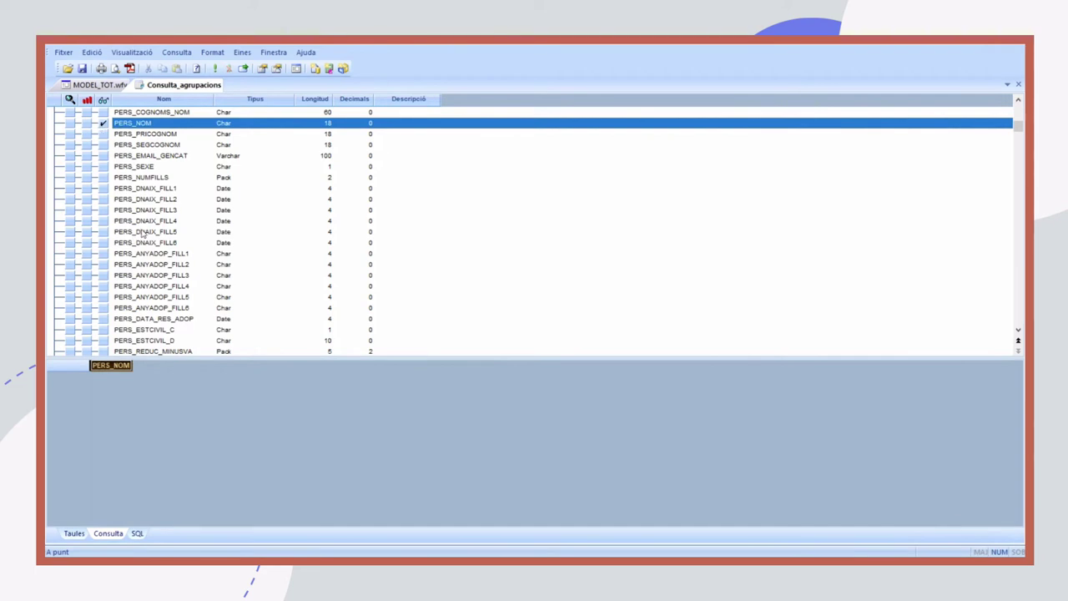
scroll(142, 234, "down", 4)
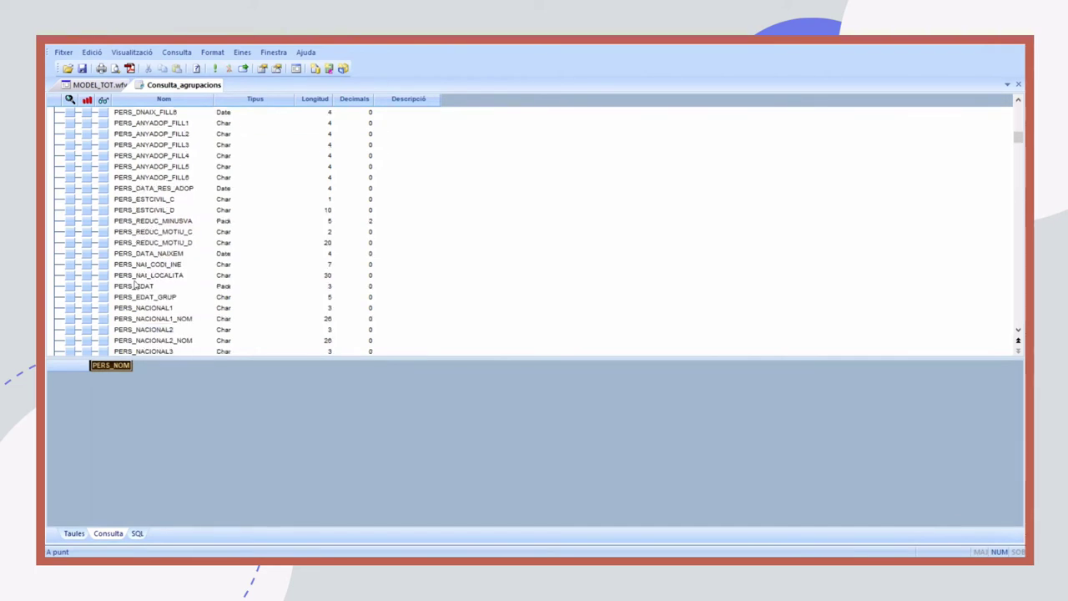
left_click(103, 285)
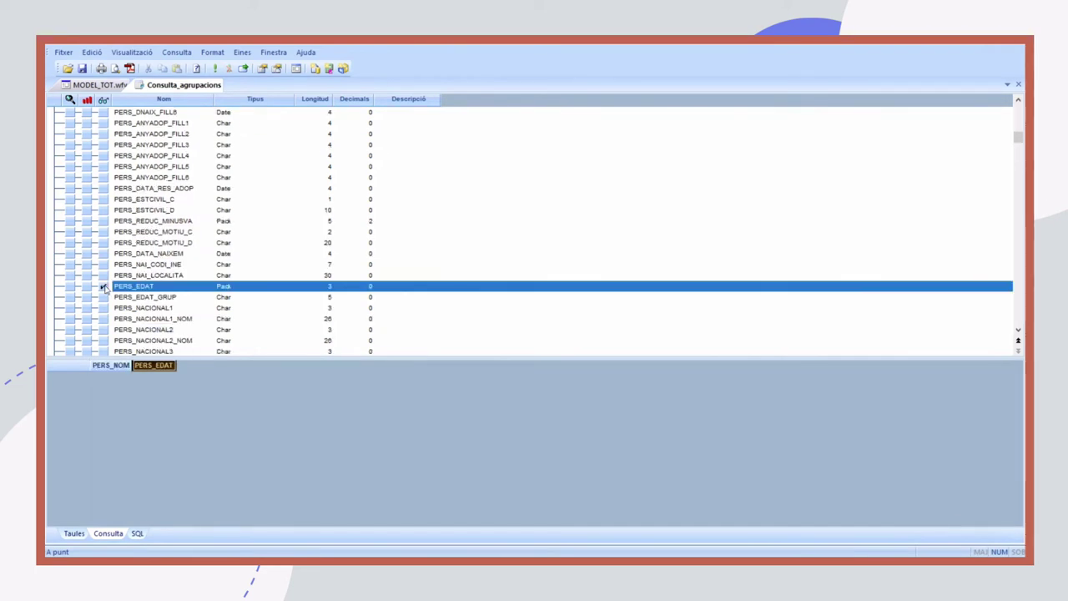
left_click(215, 69)
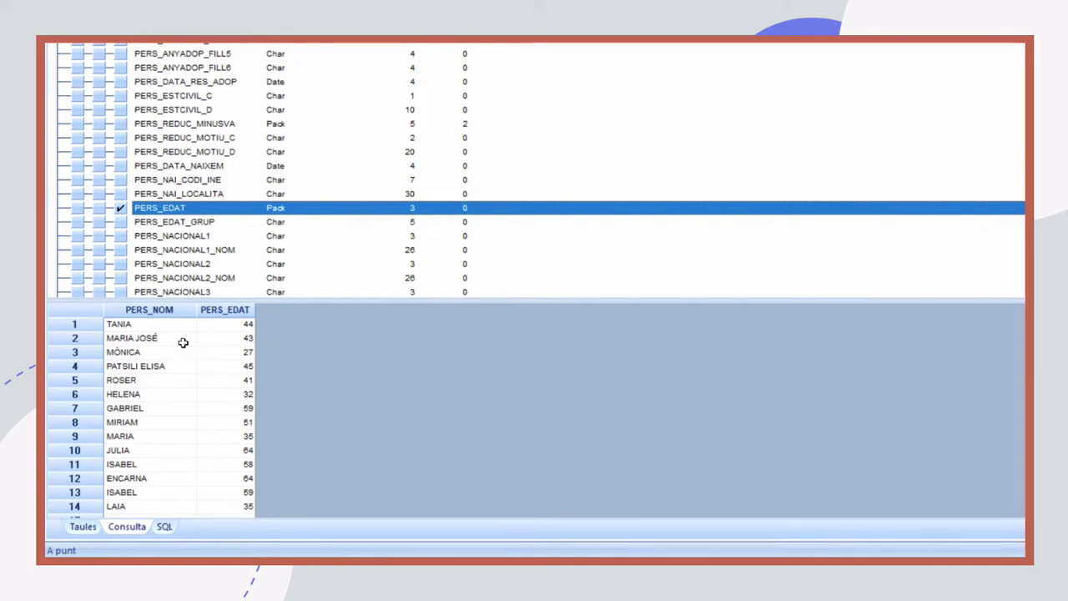
left_click(223, 310)
right_click(223, 313)
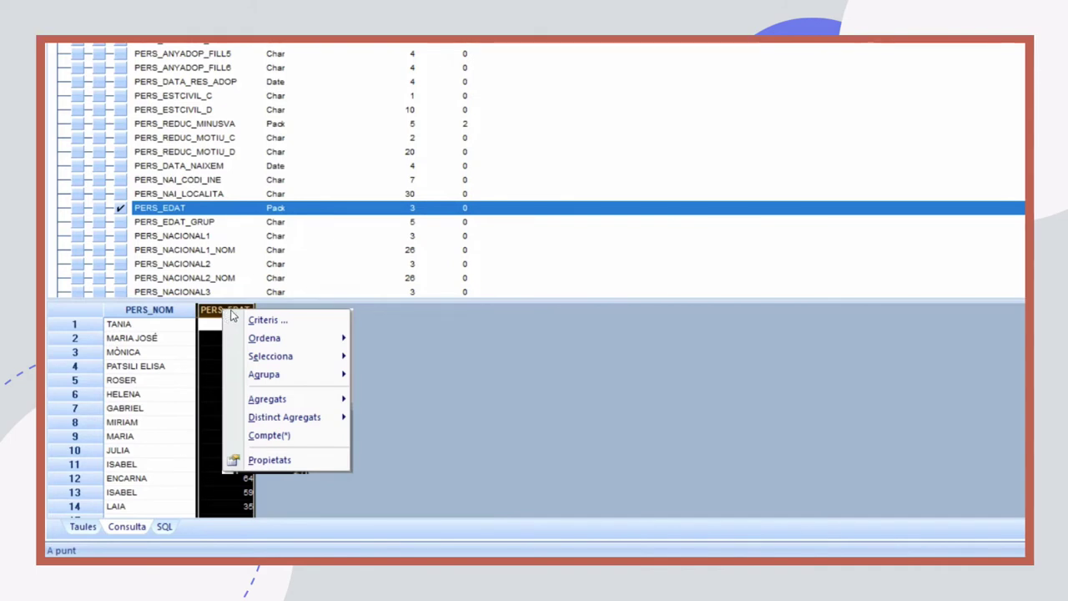
mouse_move(290, 401)
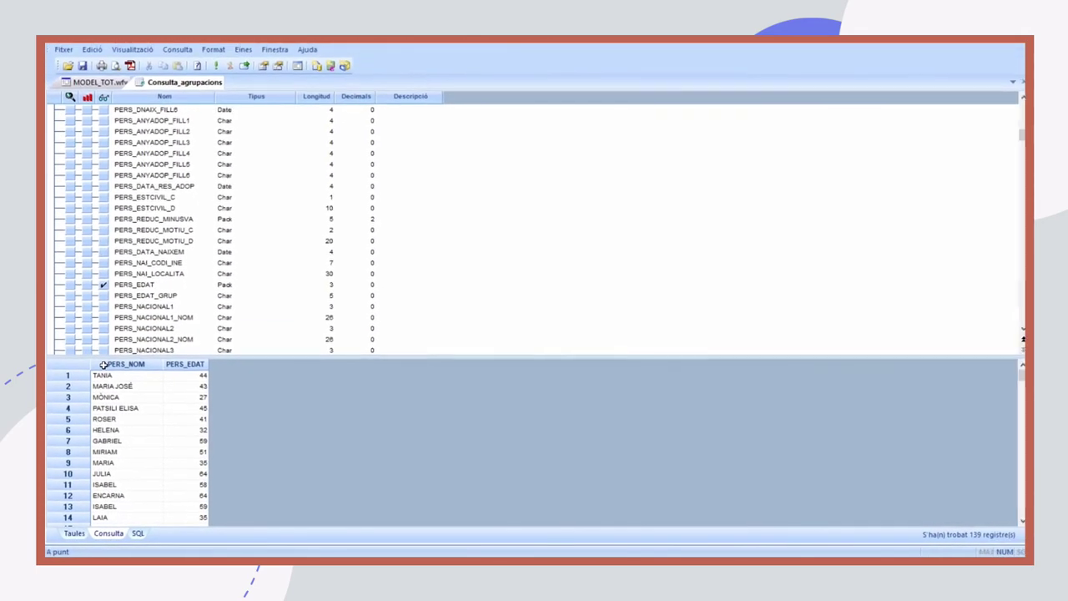
Remove the PERS_NOM column and apply the average (Mitjana) aggregate to the PERS_EDAT column
left_click(120, 362)
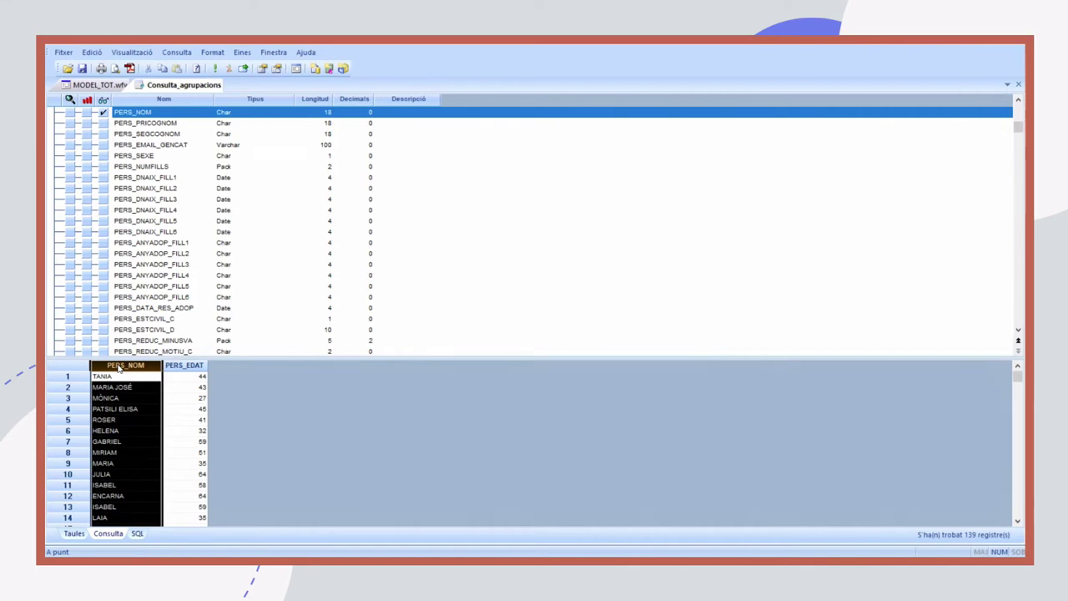
key("Delete")
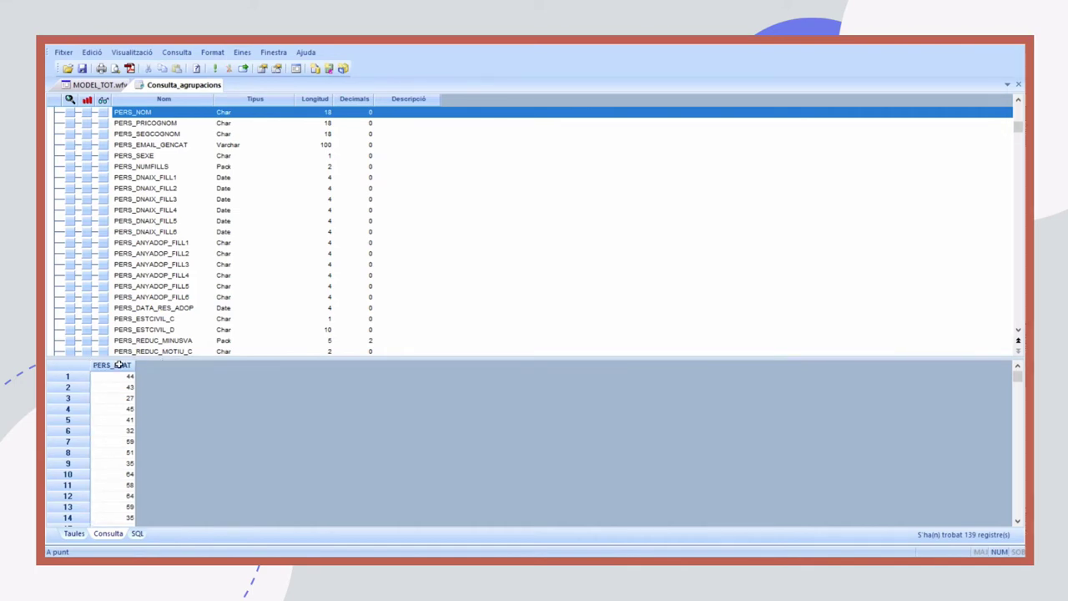
left_click(118, 365)
right_click(120, 367)
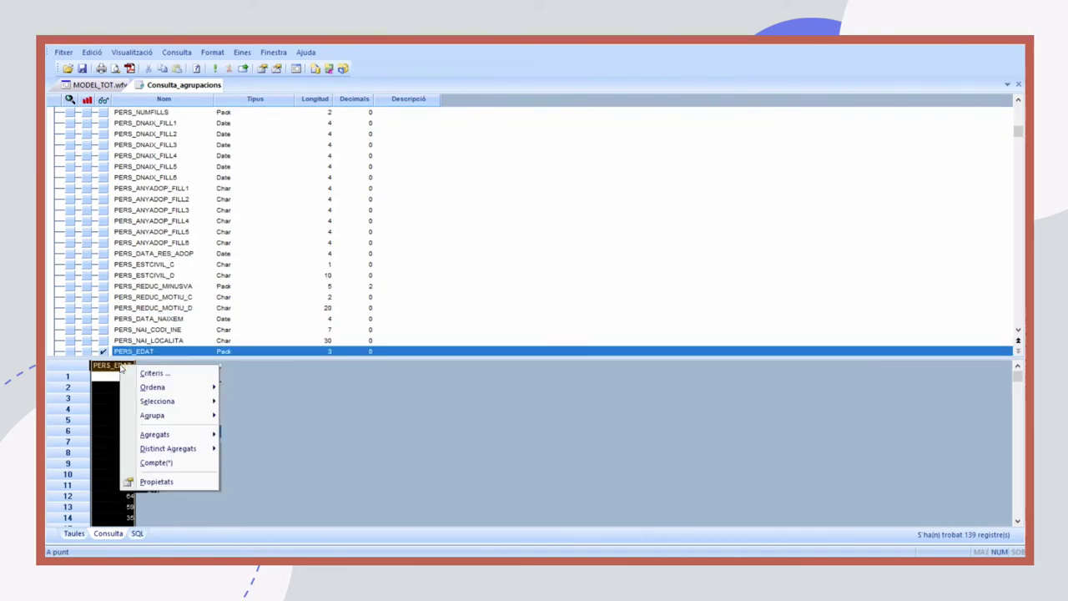
mouse_move(166, 438)
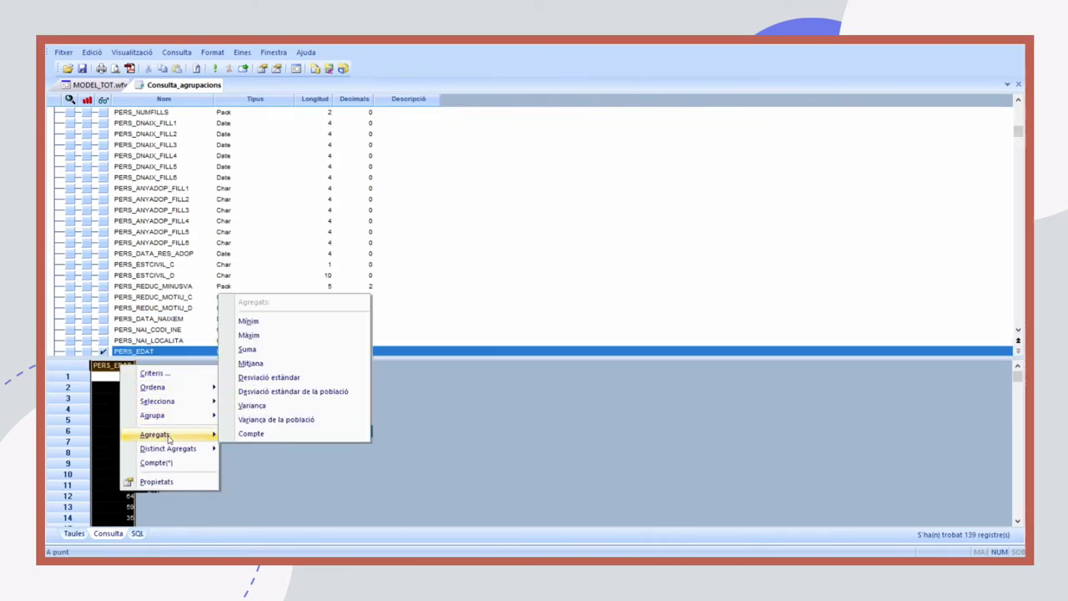
left_click(252, 363)
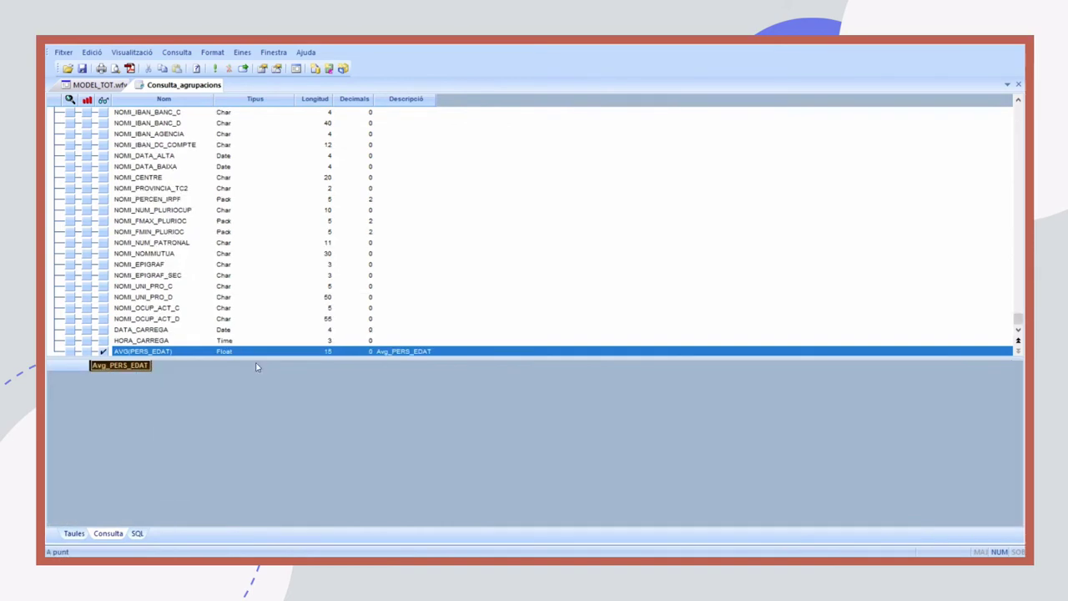
Run the average age query, and run it again with the PERS_EDAT aggregate changed to minimum (Mínim)
left_click(216, 70)
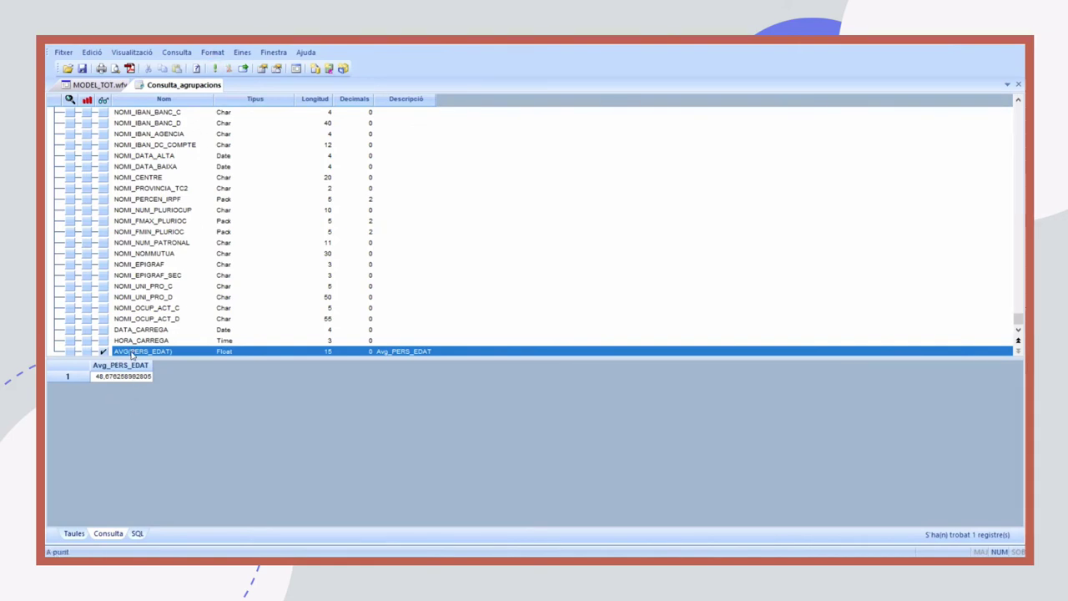
right_click(131, 355)
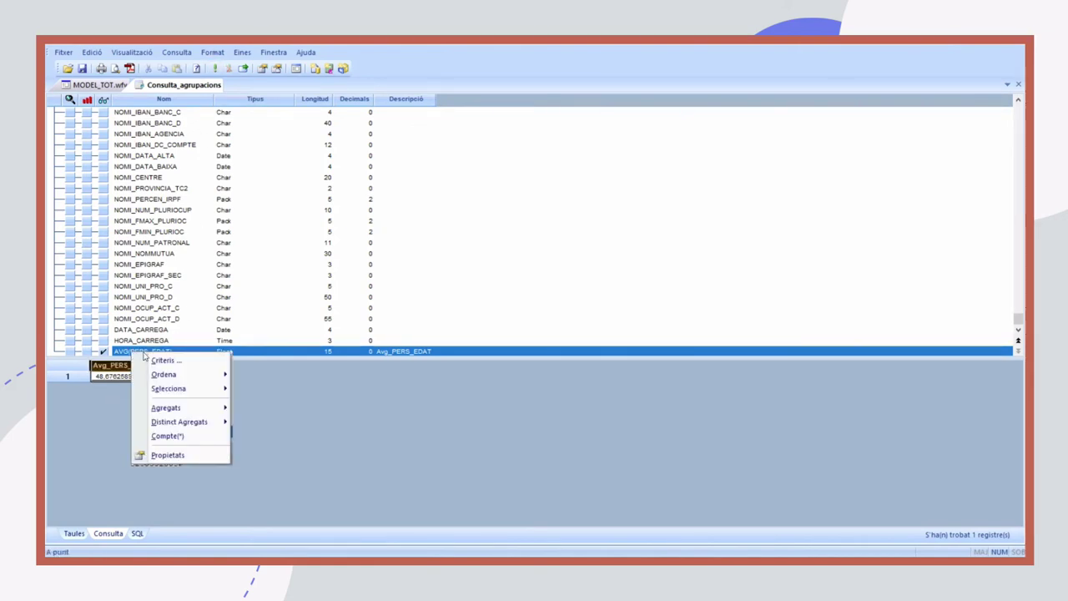
mouse_move(193, 410)
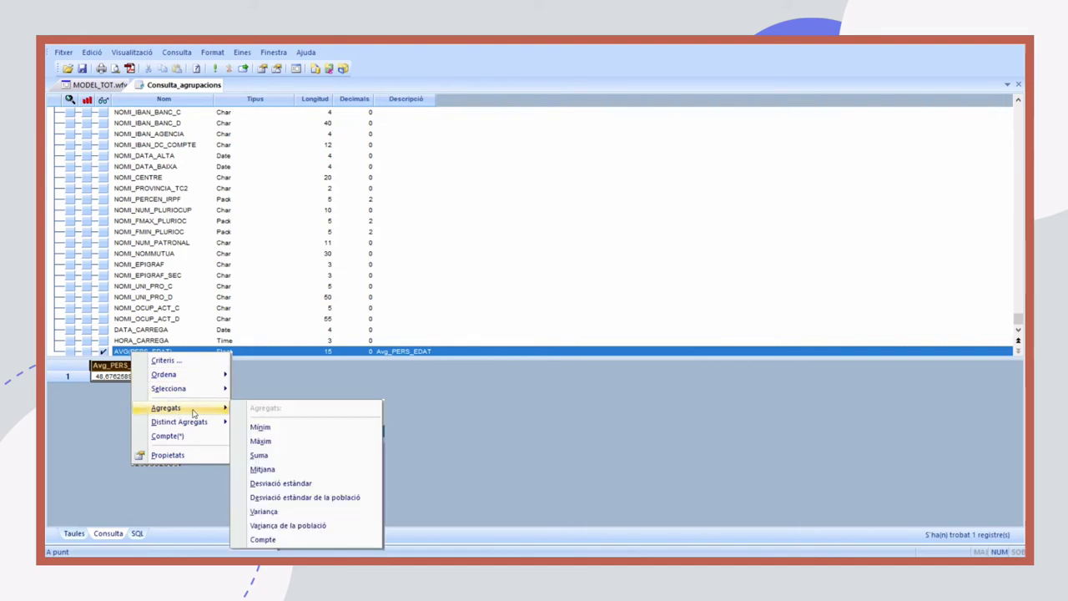
left_click(270, 428)
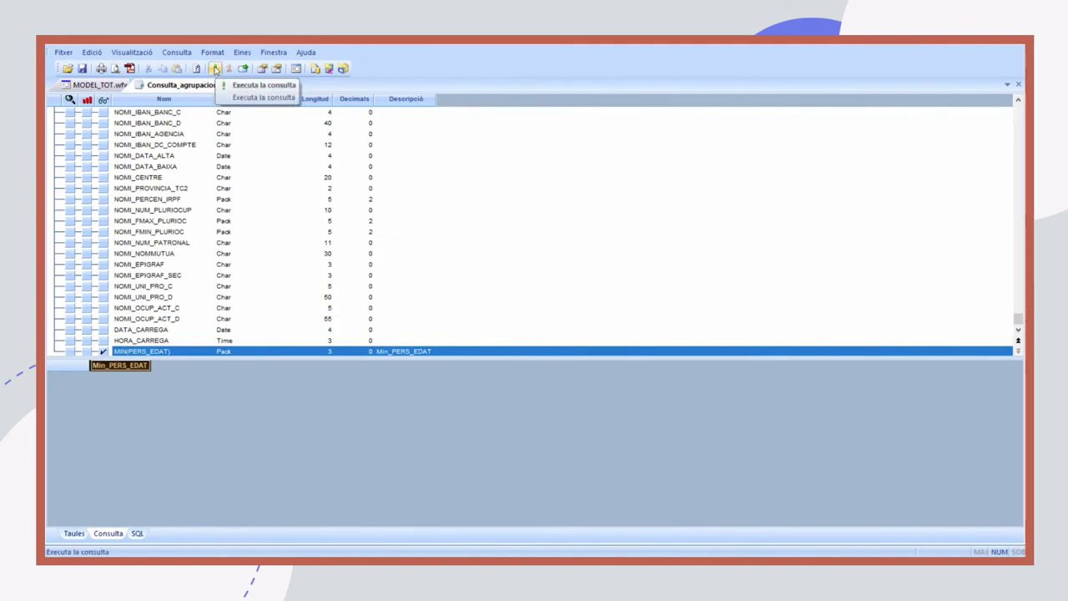
left_click(214, 68)
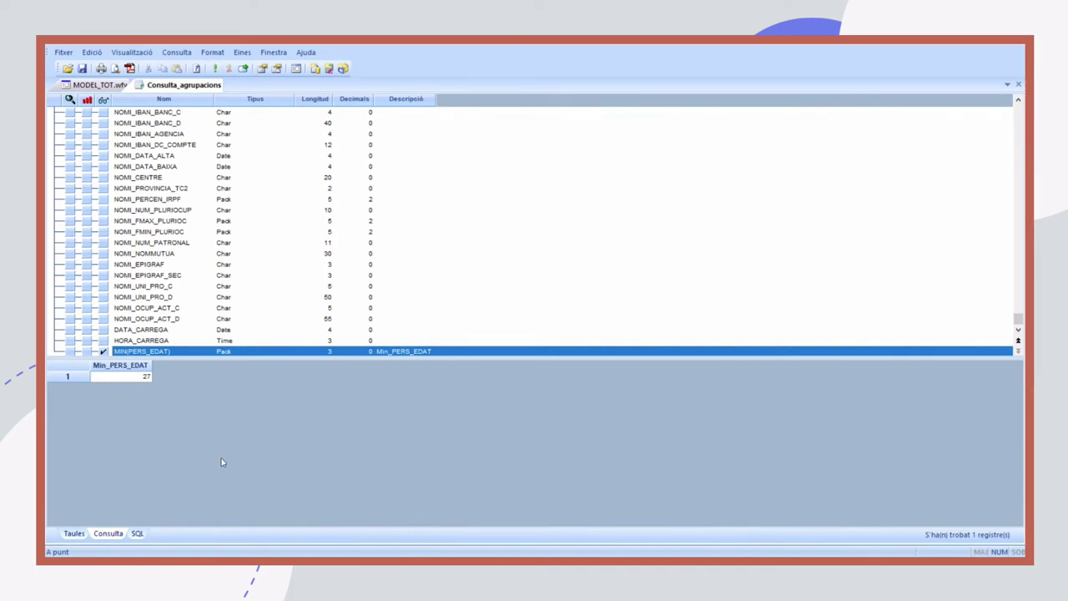
Change the PERS_EDAT aggregate to sum (Suma) and run the query
right_click(129, 354)
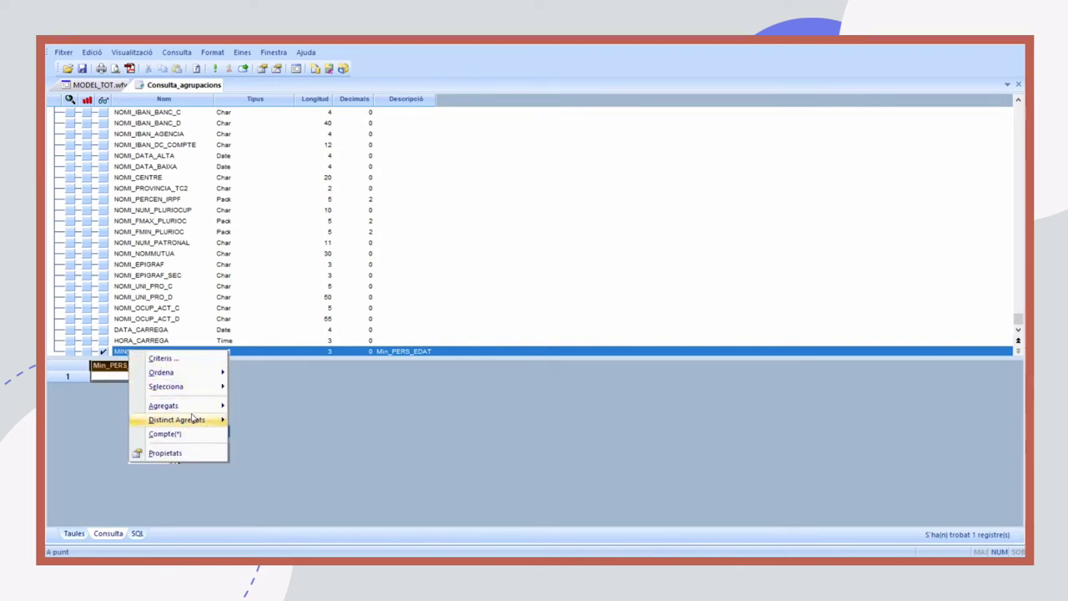
mouse_move(205, 404)
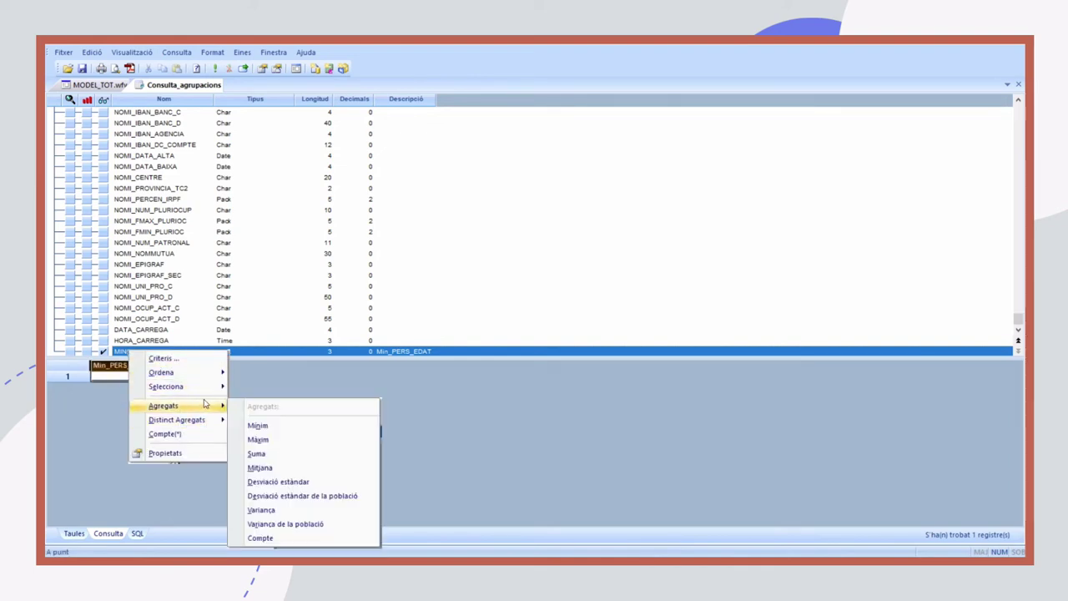
left_click(258, 453)
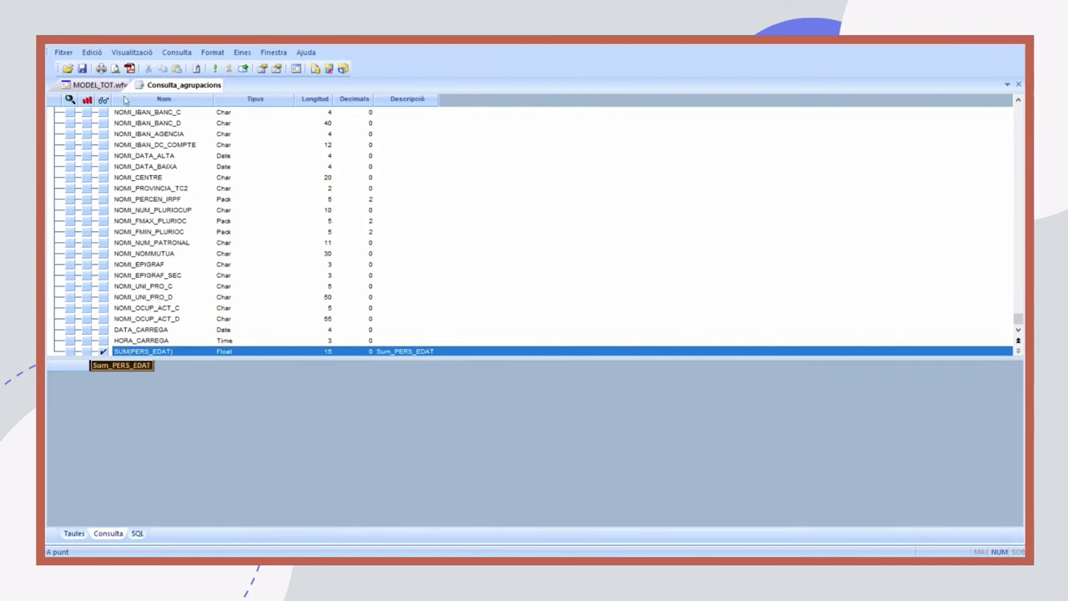
left_click(215, 68)
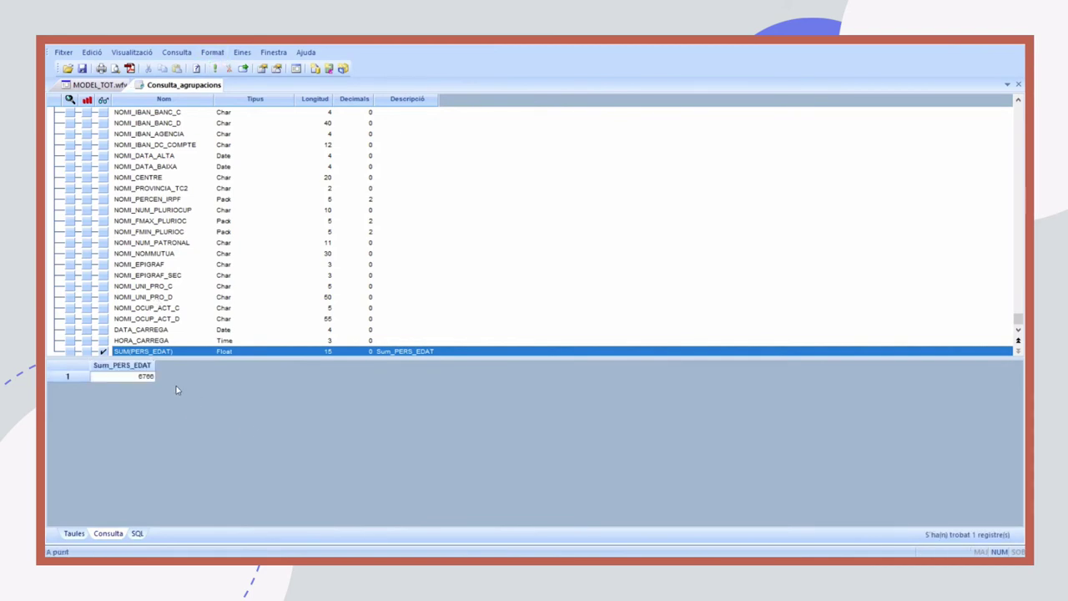
Replace the summed PERS_EDAT column with the PERS_NOM and PERS_DATA_INGRES fields and run the query
left_click(103, 352)
scroll(189, 283, "up", 5)
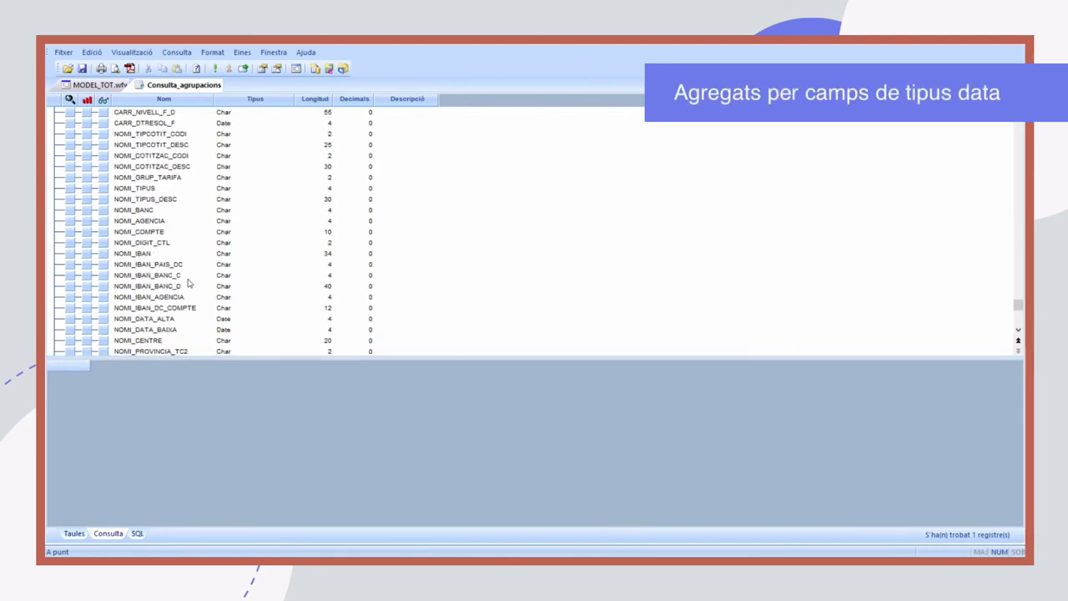
scroll(190, 277, "up", 15)
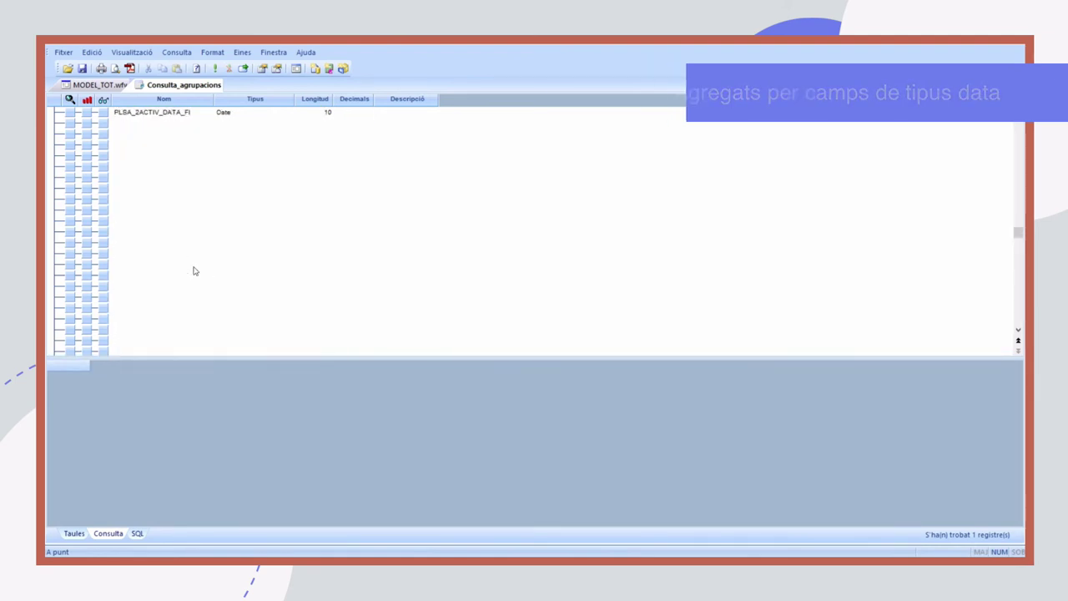
scroll(195, 270, "up", 10)
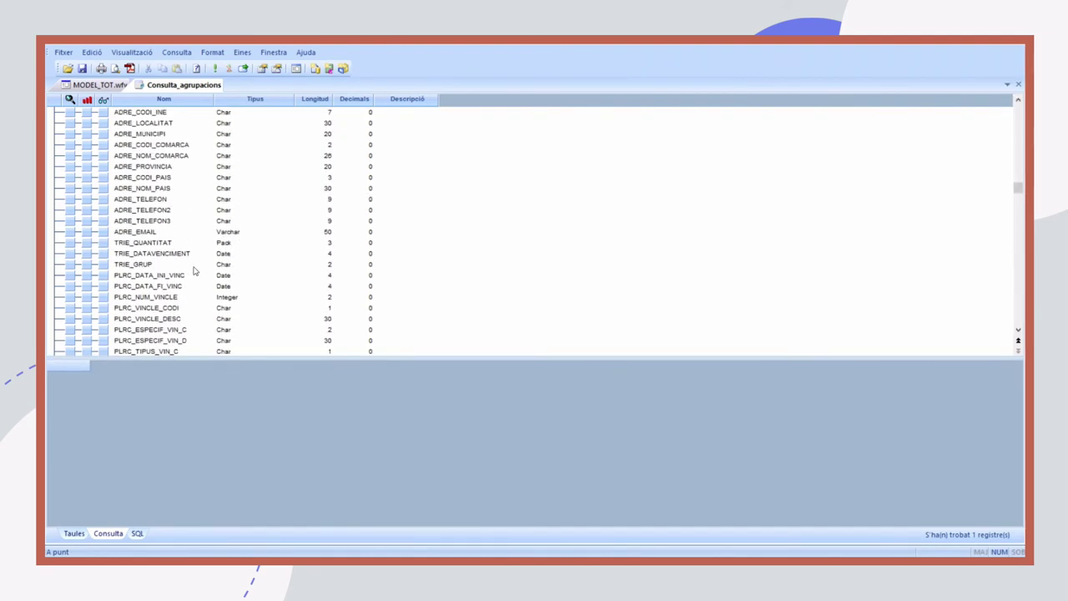
scroll(192, 267, "up", 10)
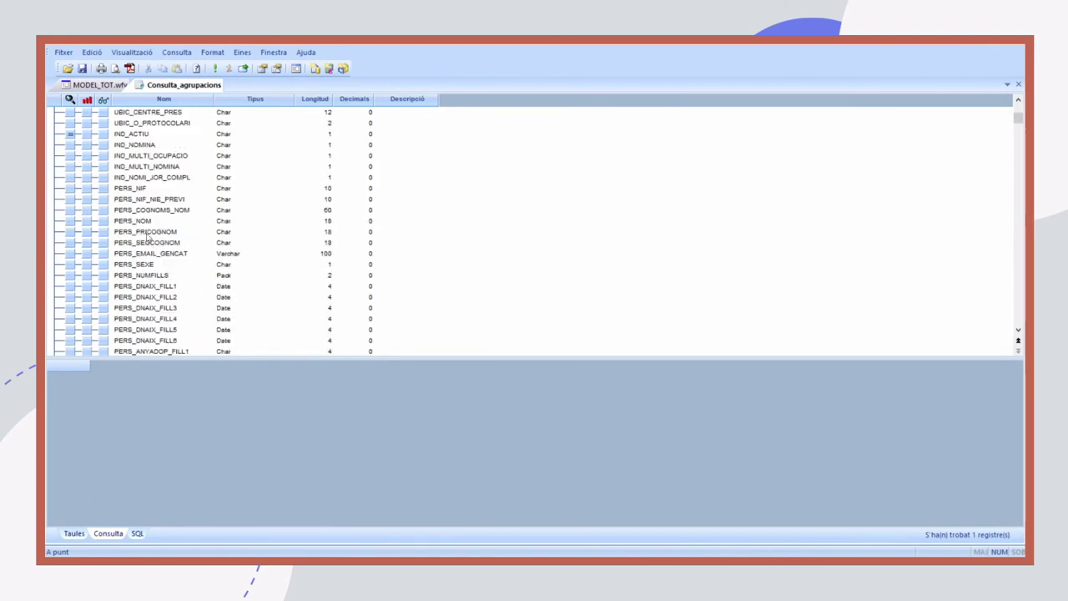
left_click(103, 221)
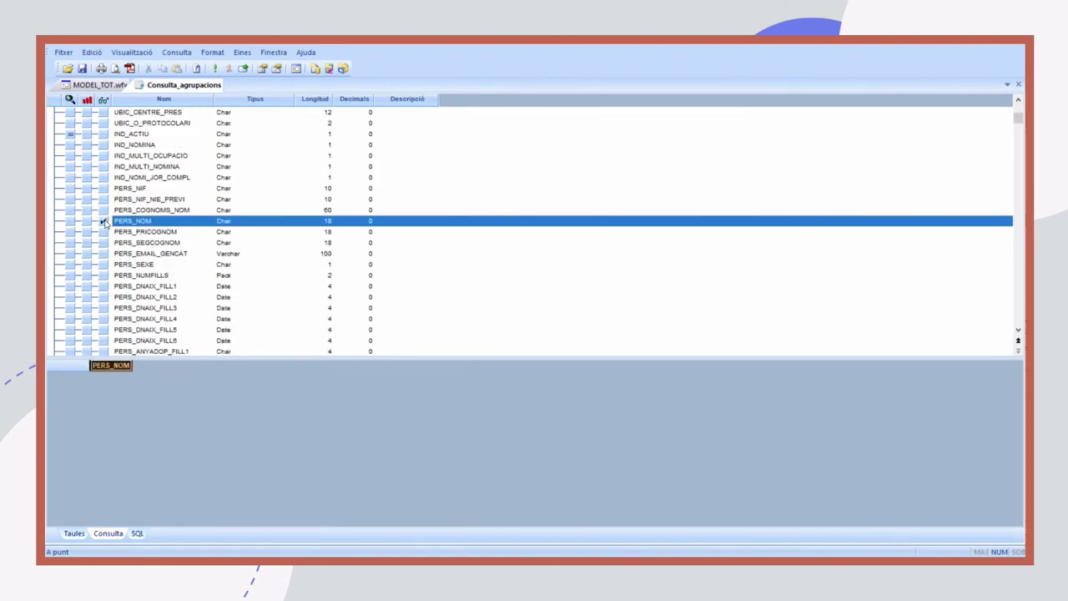
scroll(147, 205, "down", 10)
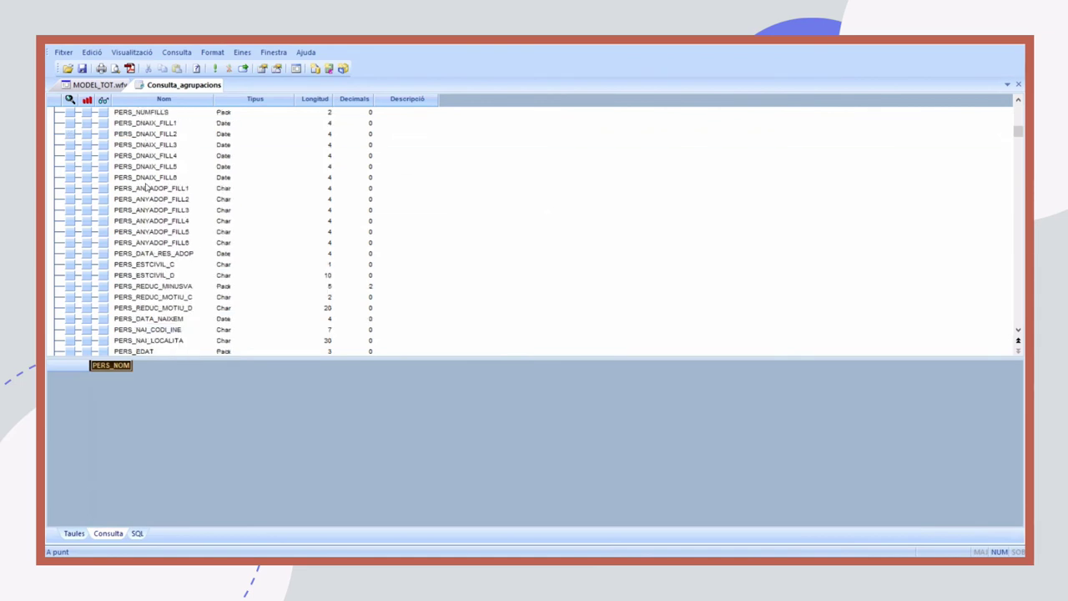
left_click(103, 178)
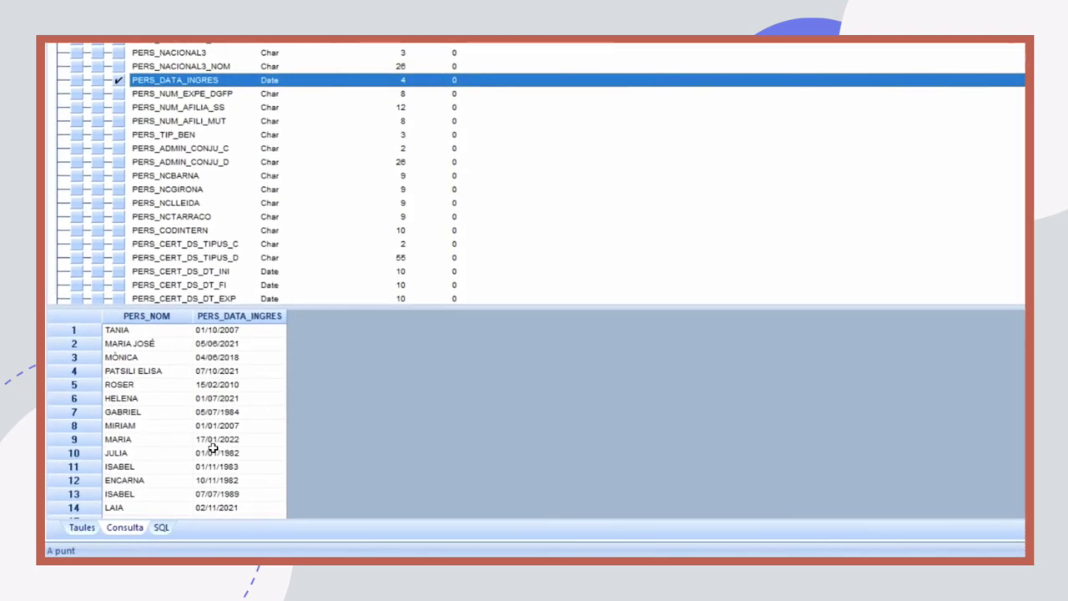
Remove the PERS_NOM column and run the query with the maximum (Màxim) aggregate on PERS_DATA_INGRES
left_click(155, 316)
key("Delete")
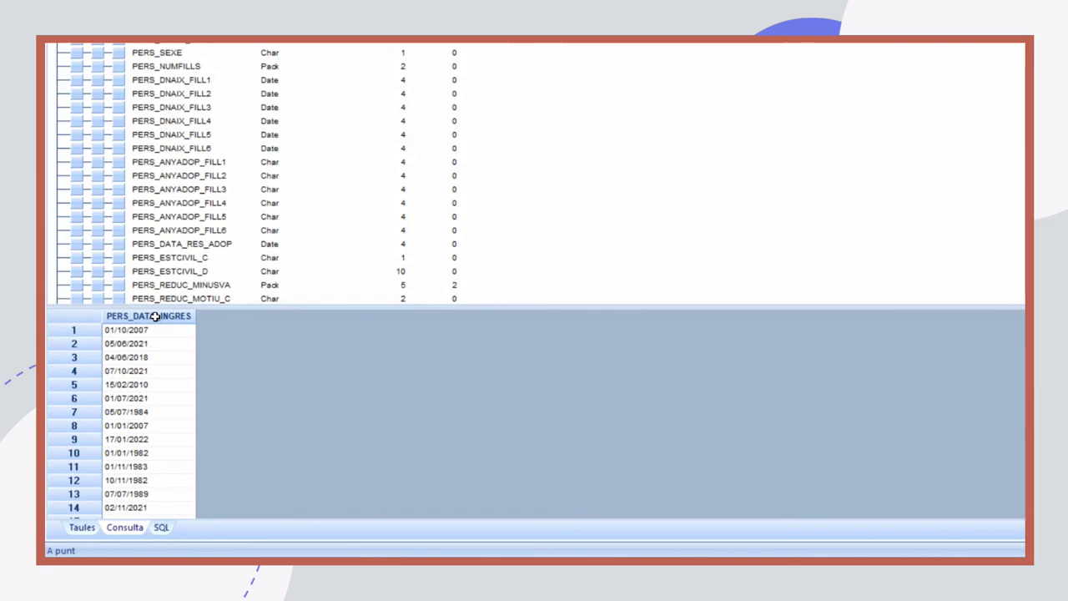
left_click(154, 317)
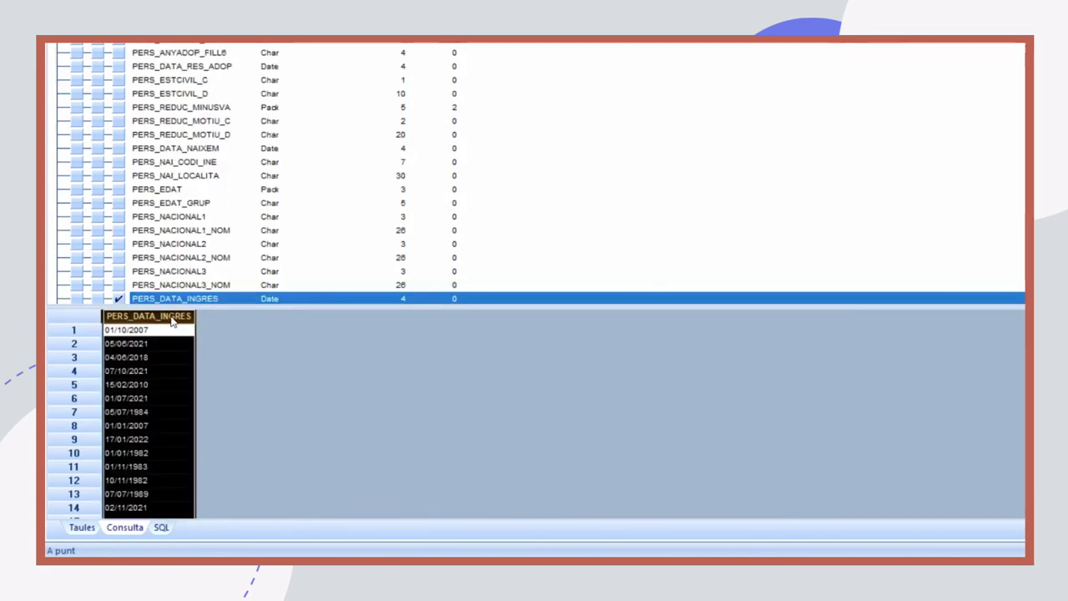
right_click(172, 317)
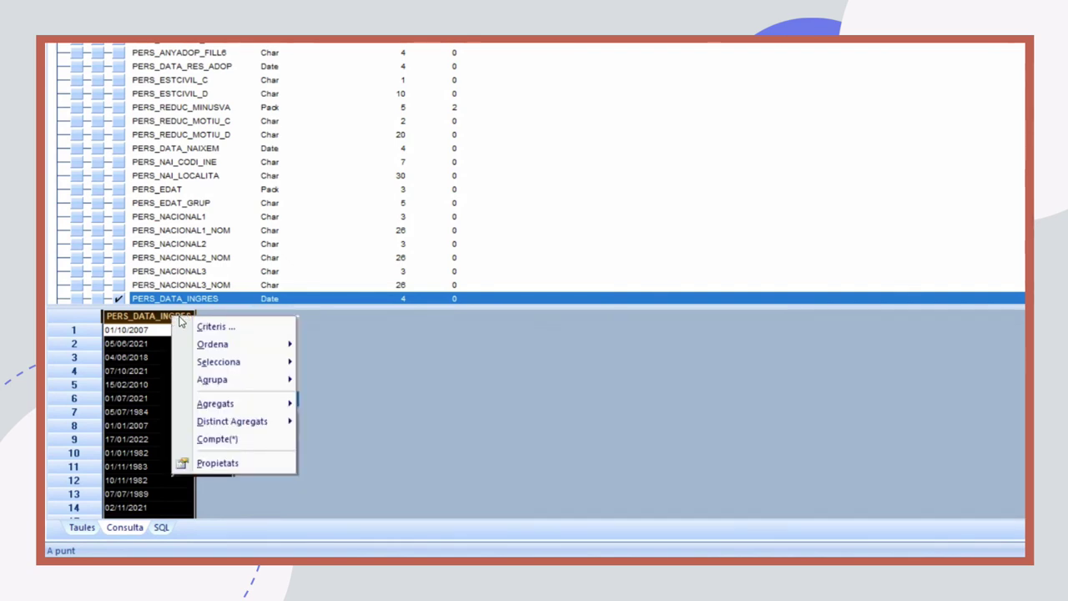
mouse_move(239, 405)
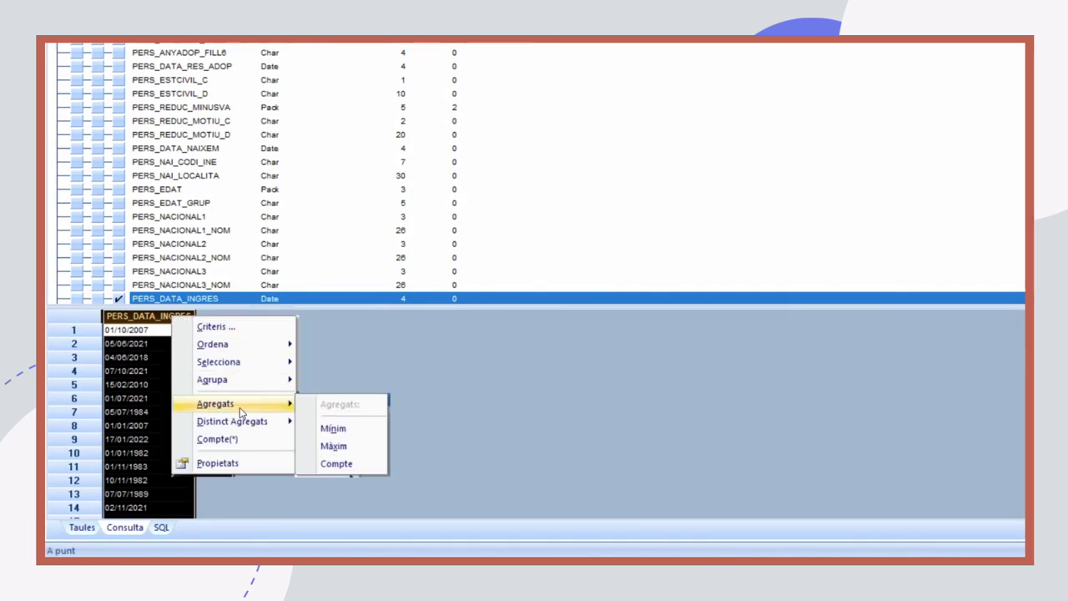
left_click(334, 446)
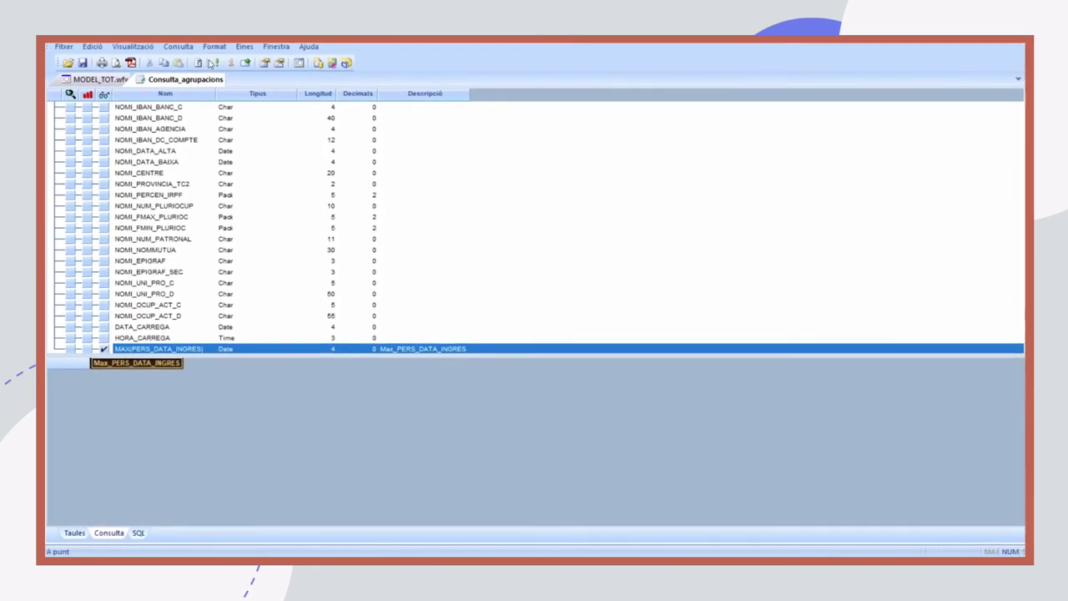
left_click(212, 63)
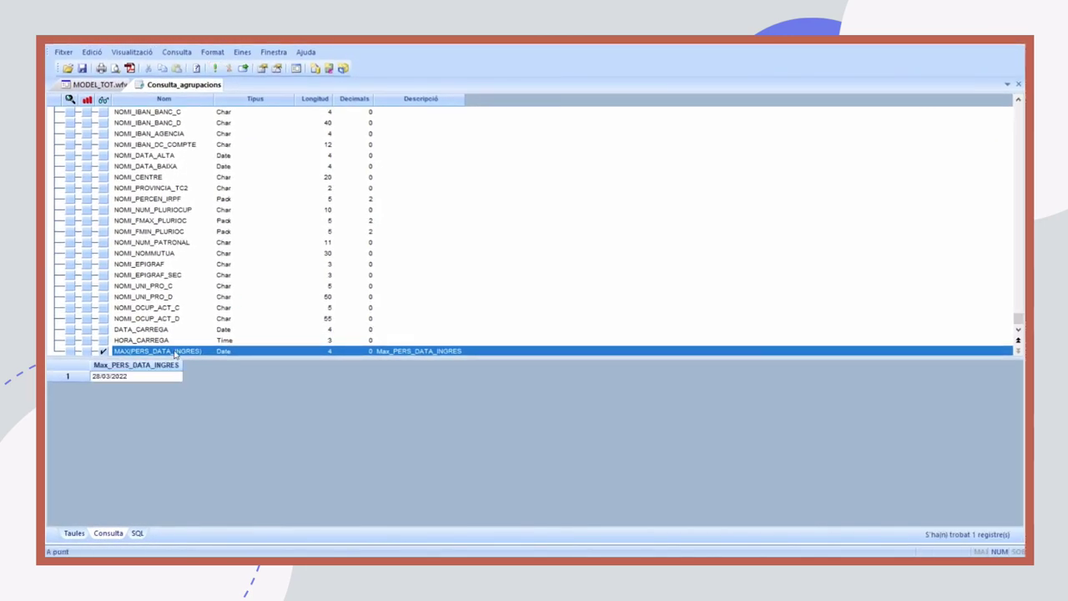